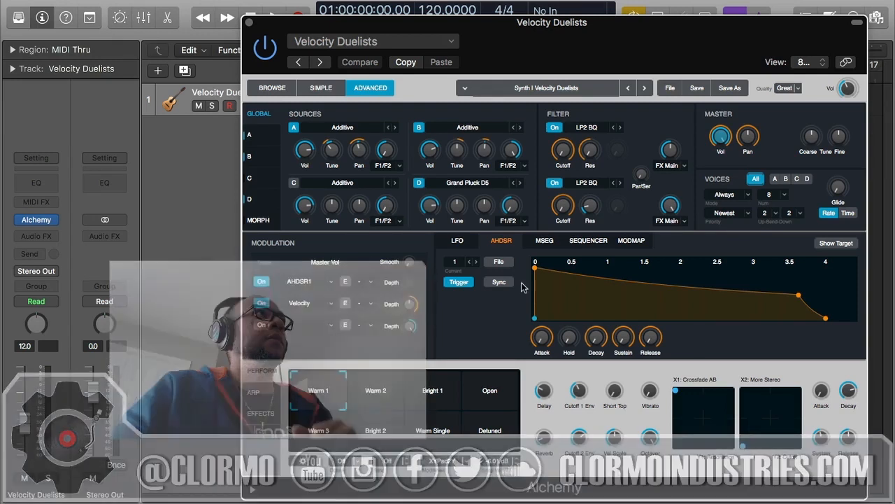
Step: Open source D's sample editor and import Grand Pluck G1.wav as an additional zone
{"action": "left_click", "coordinate": [268, 203]}
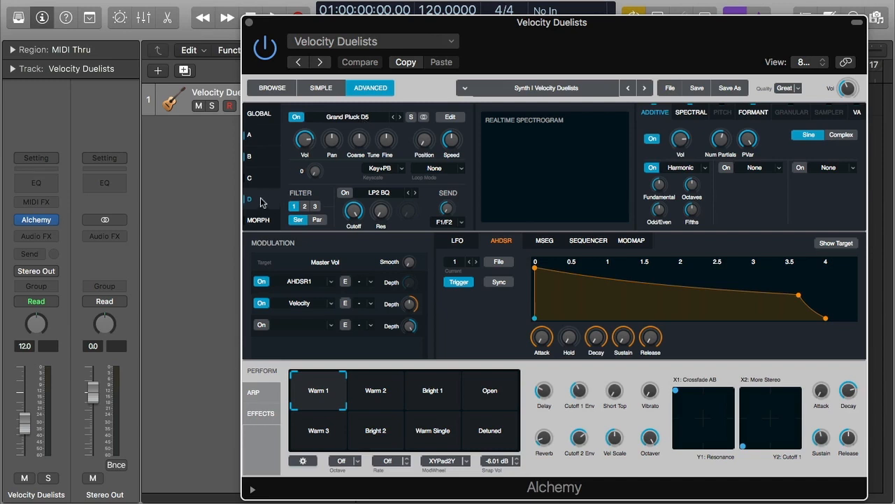
{"action": "left_click", "coordinate": [457, 119]}
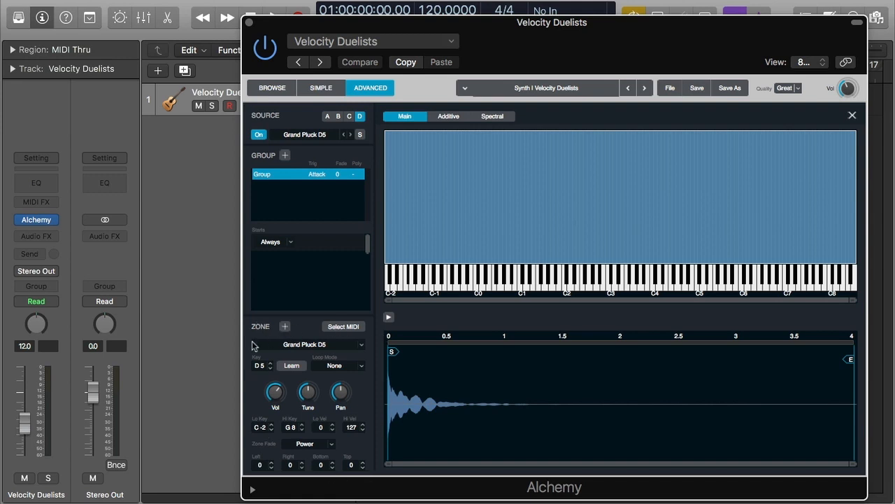
{"action": "left_click", "coordinate": [285, 327]}
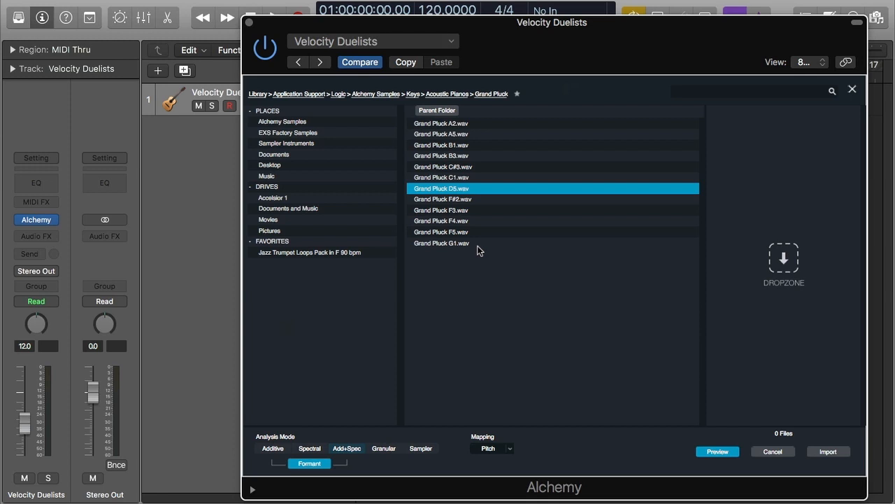
{"action": "left_click", "coordinate": [447, 243]}
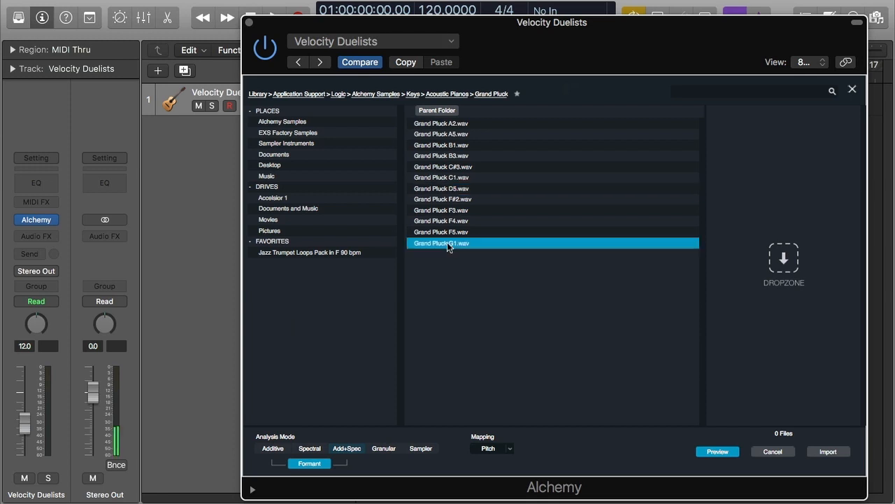
{"action": "left_click", "coordinate": [824, 451]}
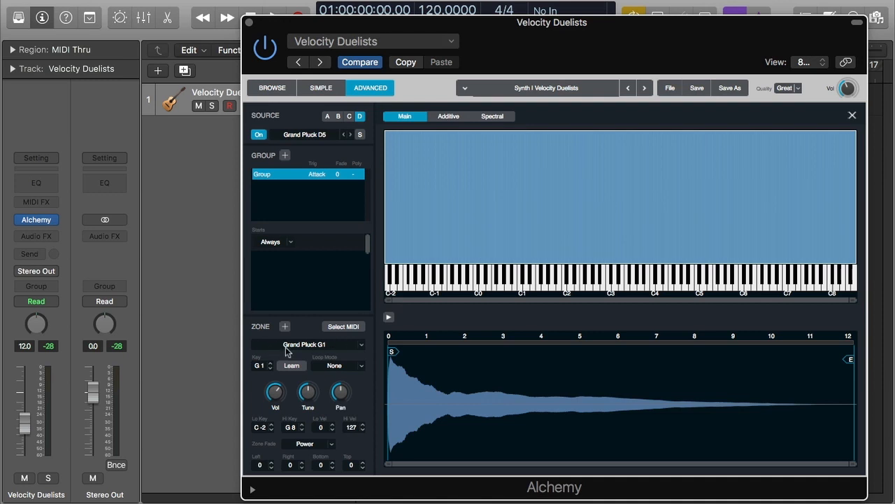
Step: Enable zone selection by MIDI and audition several notes from octave C3 with Musical Typing
{"action": "left_click", "coordinate": [359, 327]}
{"action": "key", "text": "super+k"}
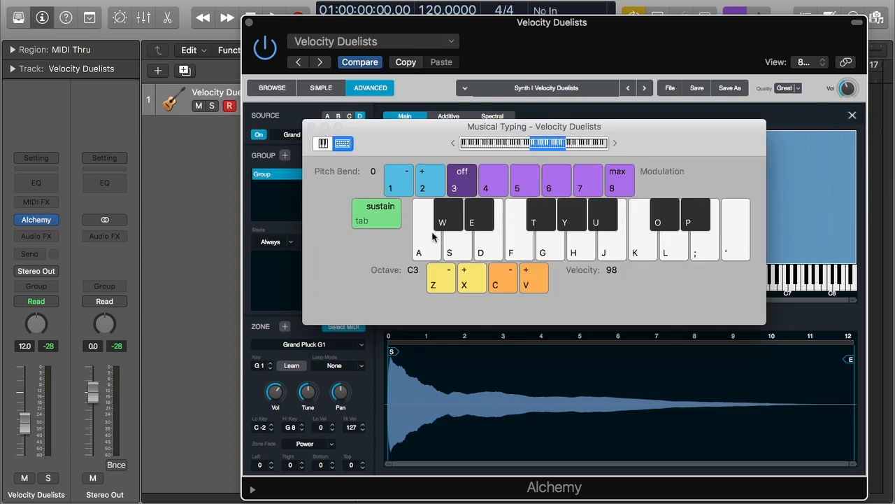
{"action": "left_click", "coordinate": [493, 244]}
{"action": "left_click", "coordinate": [555, 252]}
{"action": "left_click", "coordinate": [520, 245]}
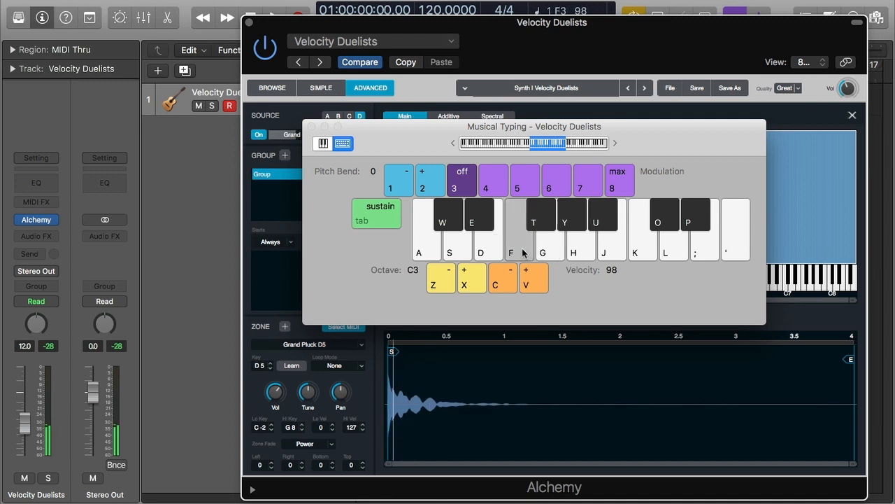
{"action": "left_click", "coordinate": [511, 248]}
{"action": "left_click", "coordinate": [654, 250]}
{"action": "left_click", "coordinate": [708, 250]}
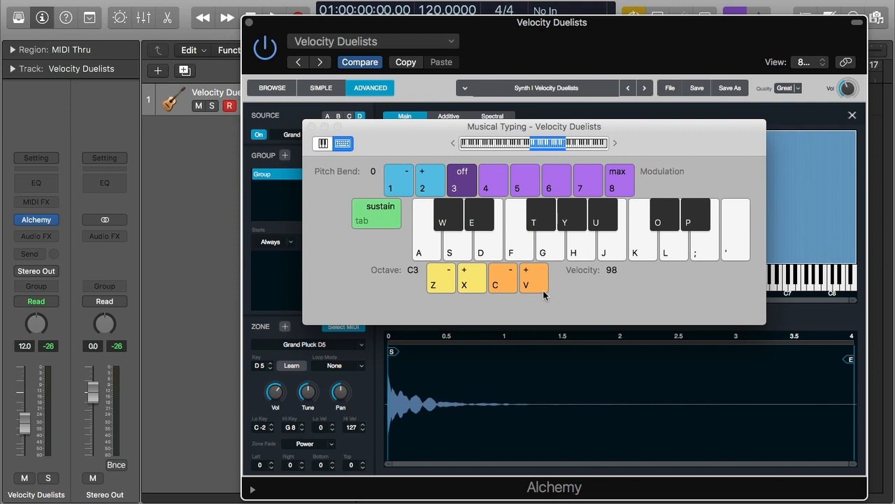
{"action": "left_click", "coordinate": [312, 127]}
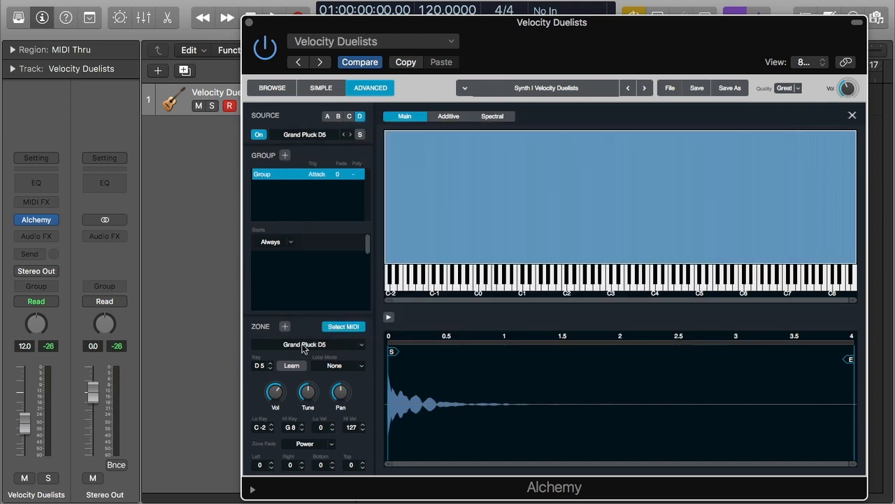
Step: Compare the Grand Pluck G1 and Grand Pluck D5 zones and look over the sample import browser without importing
{"action": "left_click", "coordinate": [350, 346]}
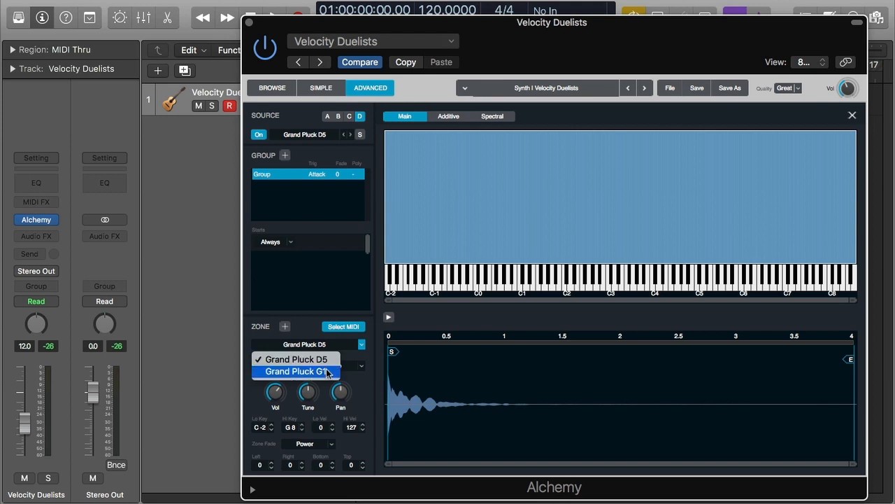
{"action": "left_click", "coordinate": [362, 353]}
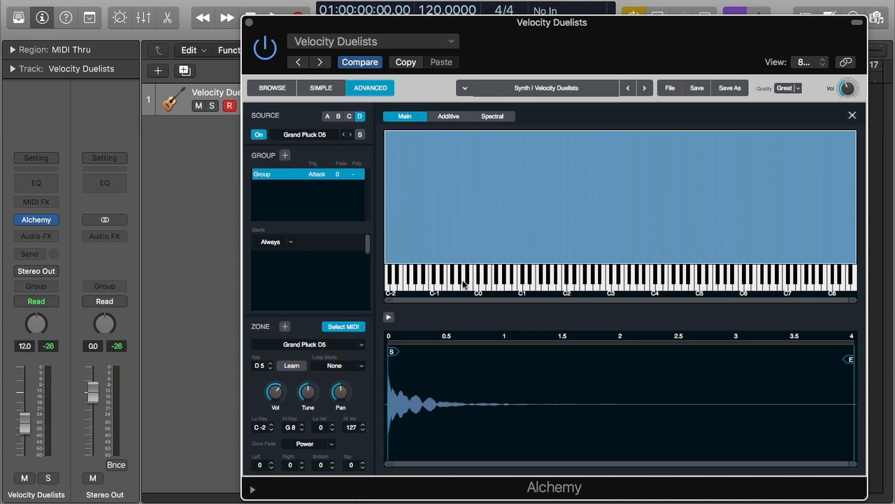
{"action": "left_click", "coordinate": [346, 345]}
{"action": "left_click", "coordinate": [366, 358]}
{"action": "left_click", "coordinate": [325, 346]}
{"action": "left_click", "coordinate": [339, 358]}
{"action": "left_click", "coordinate": [324, 346]}
{"action": "left_click", "coordinate": [328, 372]}
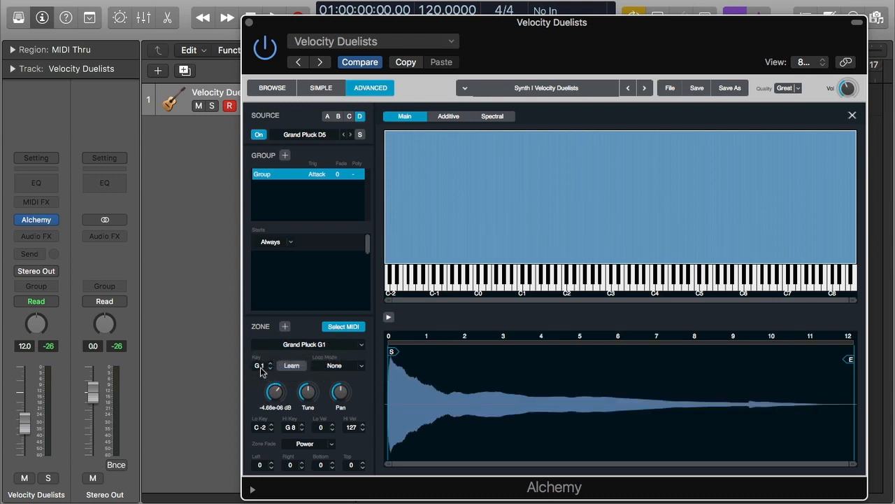
{"action": "left_click", "coordinate": [334, 346]}
{"action": "left_click", "coordinate": [318, 359]}
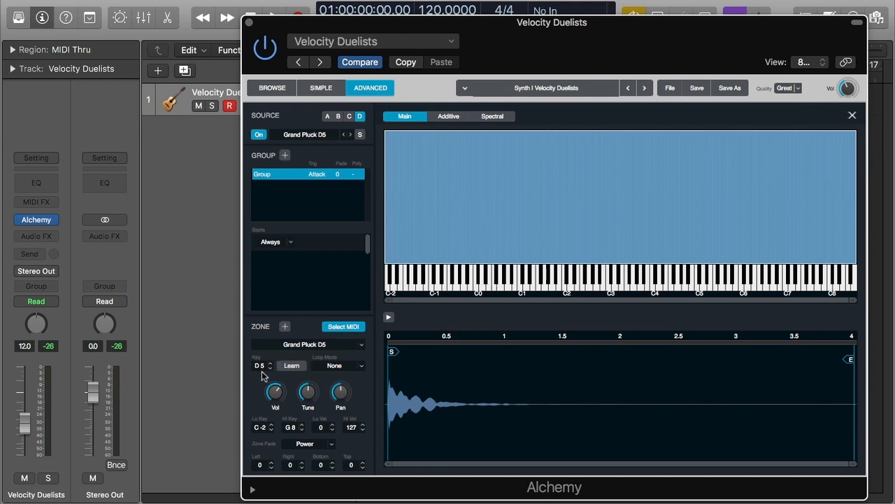
{"action": "left_click", "coordinate": [285, 326]}
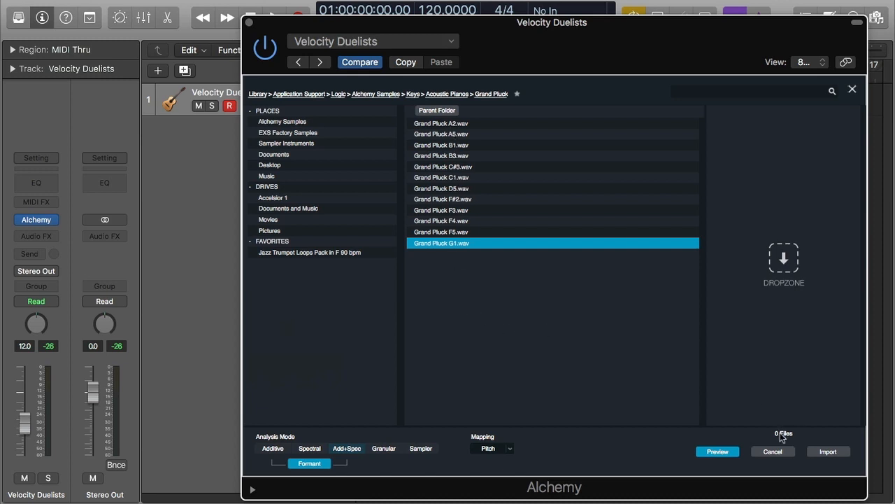
{"action": "left_click", "coordinate": [776, 455]}
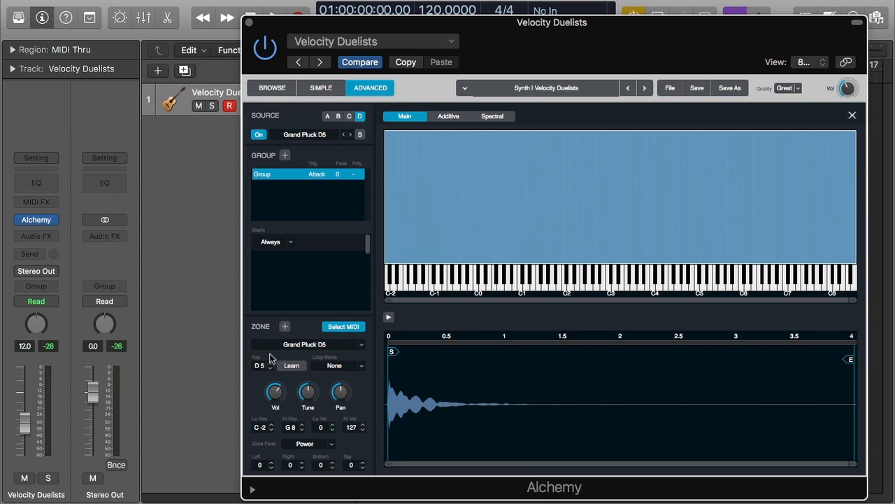
Step: Set the Grand Pluck D5 zone's root key to B4 by learning it from a note played with Musical Typing
{"action": "left_click", "coordinate": [270, 364]}
{"action": "left_click", "coordinate": [270, 368]}
{"action": "left_click", "coordinate": [292, 366]}
{"action": "key", "text": "super+k"}
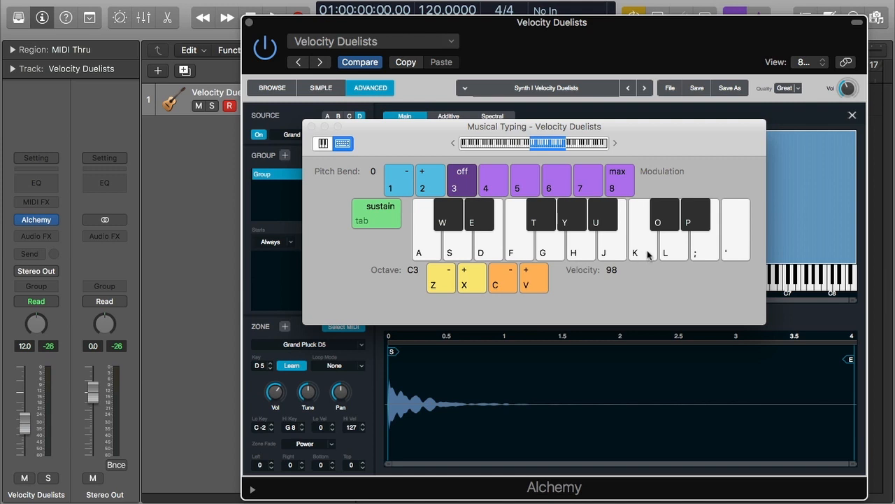
{"action": "left_click", "coordinate": [466, 279]}
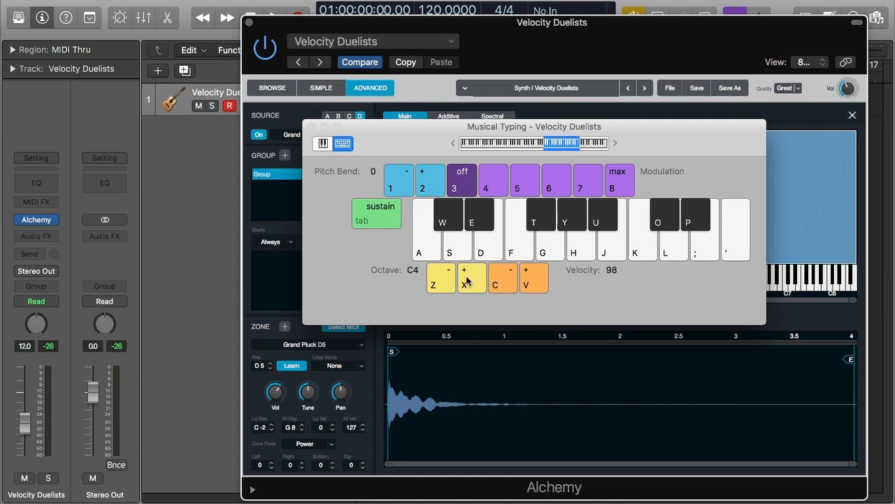
{"action": "left_click", "coordinate": [610, 250]}
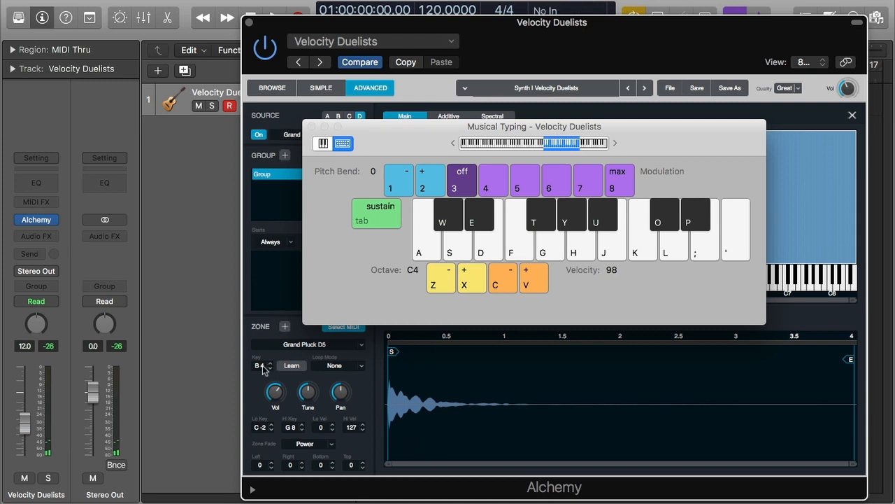
{"action": "left_click", "coordinate": [312, 127]}
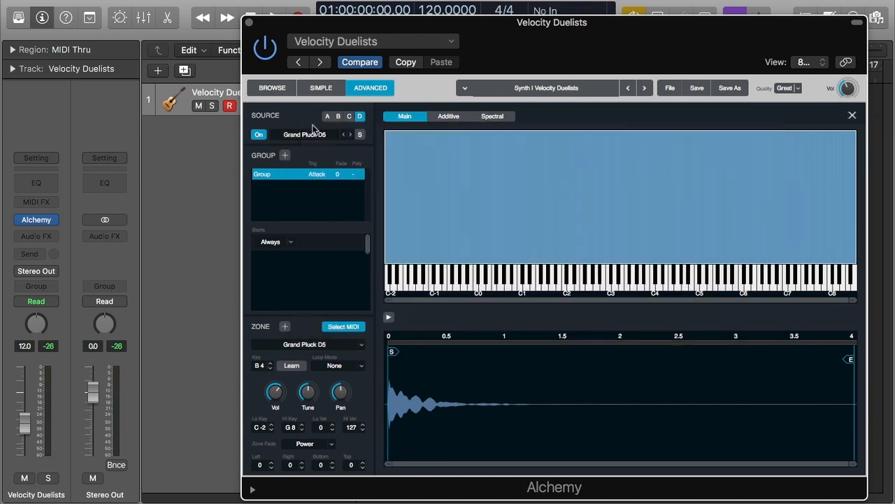
Step: Step the Grand Pluck D5 zone's root key down and up, ending on D5
{"action": "left_click", "coordinate": [271, 368]}
{"action": "left_click", "coordinate": [271, 368]}
{"action": "left_click", "coordinate": [271, 368]}
{"action": "left_click", "coordinate": [271, 368]}
{"action": "left_click", "coordinate": [271, 368]}
{"action": "left_click", "coordinate": [270, 368]}
{"action": "left_click", "coordinate": [270, 369]}
{"action": "left_click", "coordinate": [270, 369]}
{"action": "left_click", "coordinate": [270, 369]}
{"action": "left_click", "coordinate": [270, 369]}
{"action": "left_click", "coordinate": [270, 369]}
{"action": "left_click", "coordinate": [270, 369]}
{"action": "left_click", "coordinate": [270, 369]}
{"action": "left_click", "coordinate": [271, 363]}
{"action": "left_click", "coordinate": [271, 363]}
{"action": "left_click", "coordinate": [271, 363]}
{"action": "left_click", "coordinate": [270, 364]}
{"action": "left_click", "coordinate": [271, 363]}
{"action": "left_click", "coordinate": [271, 363]}
{"action": "left_click", "coordinate": [271, 363]}
{"action": "left_click", "coordinate": [271, 363]}
{"action": "left_click", "coordinate": [271, 363]}
{"action": "left_click", "coordinate": [271, 363]}
{"action": "left_click", "coordinate": [271, 363]}
{"action": "left_click", "coordinate": [271, 363]}
Step: Set the Grand Pluck D5 zone's loop mode to Continuous
{"action": "left_click", "coordinate": [361, 366]}
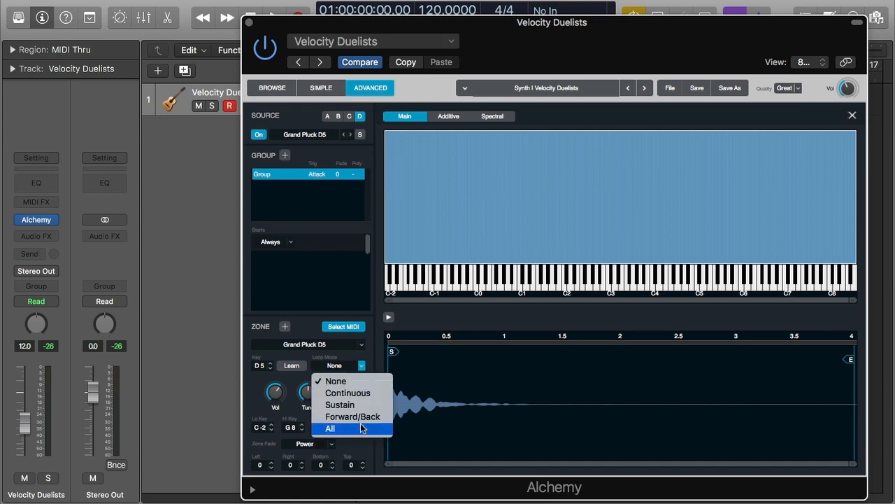
{"action": "left_click", "coordinate": [369, 363]}
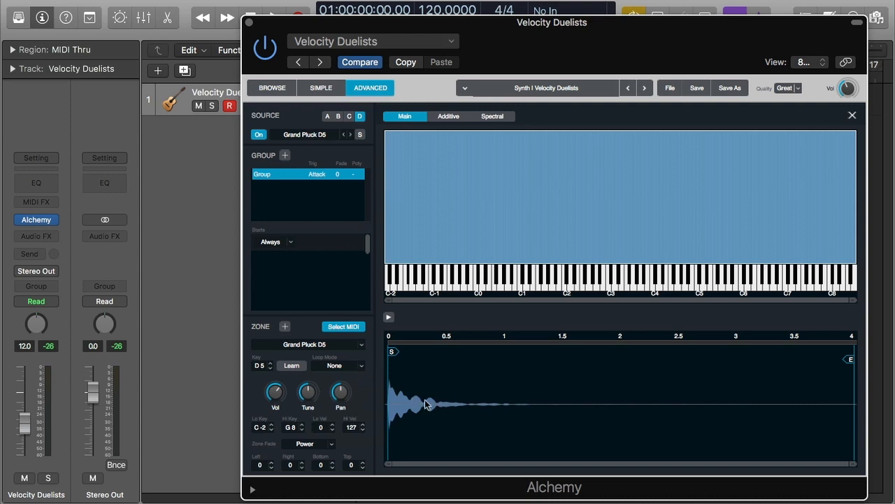
{"action": "left_click", "coordinate": [363, 370]}
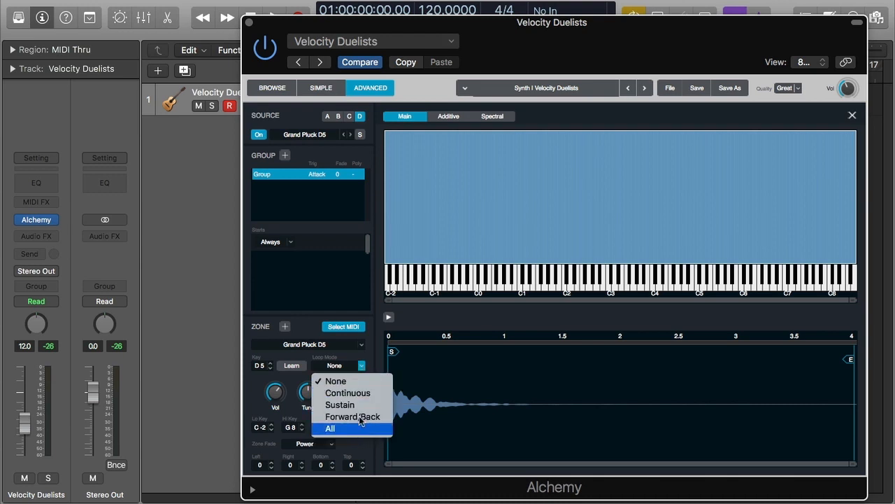
{"action": "left_click", "coordinate": [369, 396]}
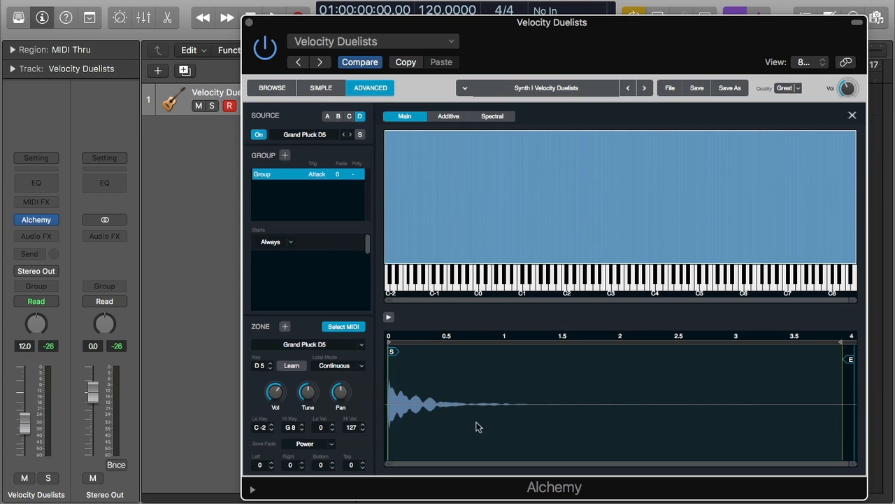
Step: Move the sample's end marker to about 1.3 on the time ruler and narrow the loop to a short stretch ending at about 0.1
{"action": "mouse_move", "coordinate": [393, 352]}
{"action": "left_mouse_down"}
{"action": "mouse_move", "coordinate": [406, 357]}
{"action": "mouse_move", "coordinate": [393, 354]}
{"action": "left_mouse_up"}
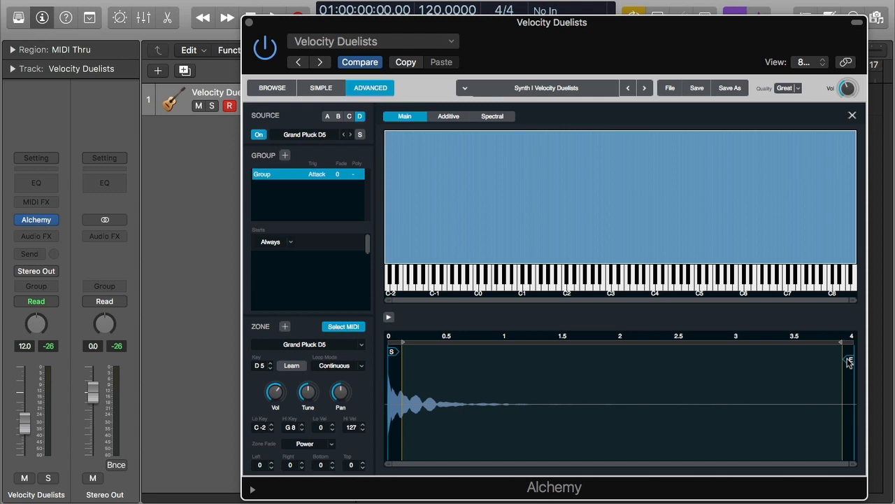
{"action": "mouse_move", "coordinate": [848, 360]}
{"action": "left_mouse_down"}
{"action": "mouse_move", "coordinate": [504, 359]}
{"action": "mouse_move", "coordinate": [501, 373]}
{"action": "mouse_move", "coordinate": [534, 374]}
{"action": "left_mouse_up"}
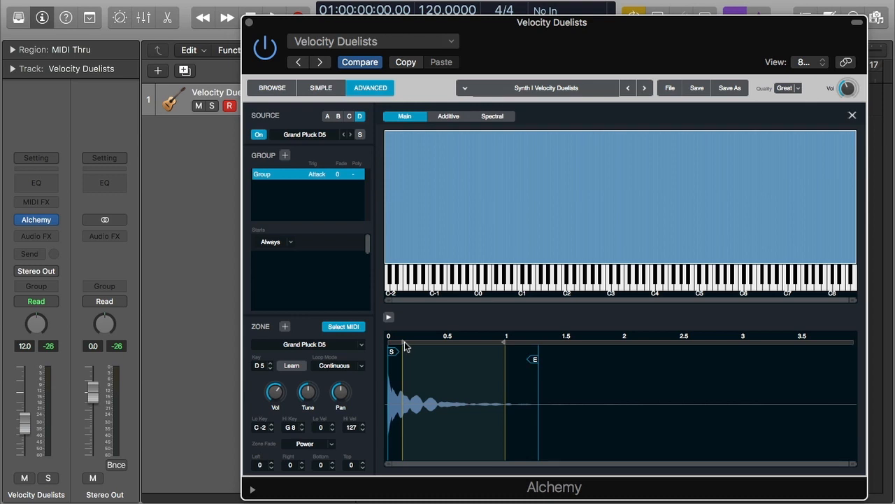
{"action": "left_click_drag", "start_coordinate": [403, 342], "coordinate": [392, 348]}
{"action": "left_click_drag", "start_coordinate": [504, 344], "coordinate": [400, 354]}
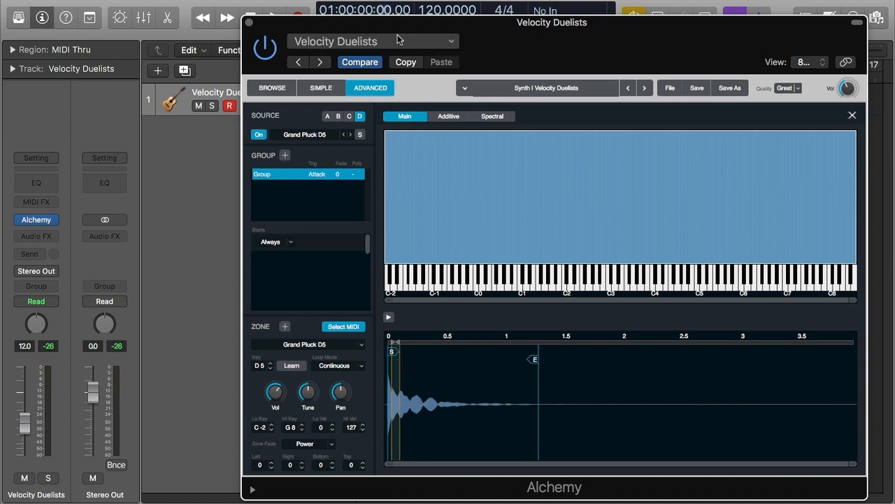
Step: Audition different loop lengths with the 2-Step Ahead Guitar region, placing the loop start at 0 and its end at about 0.2
{"action": "left_click_drag", "start_coordinate": [397, 31], "coordinate": [389, 206]}
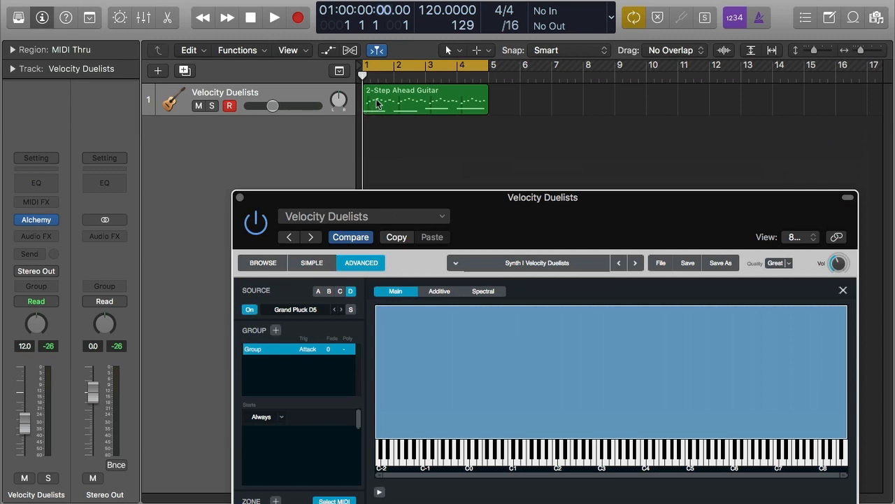
{"action": "left_click_drag", "start_coordinate": [490, 201], "coordinate": [496, 14]}
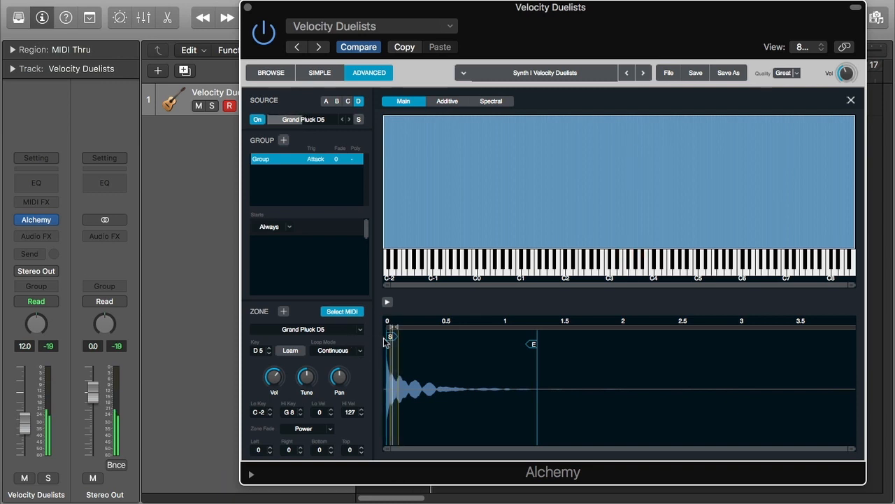
{"action": "mouse_move", "coordinate": [399, 327]}
{"action": "left_mouse_down"}
{"action": "mouse_move", "coordinate": [431, 332]}
{"action": "mouse_move", "coordinate": [388, 332]}
{"action": "mouse_move", "coordinate": [455, 336]}
{"action": "left_mouse_up"}
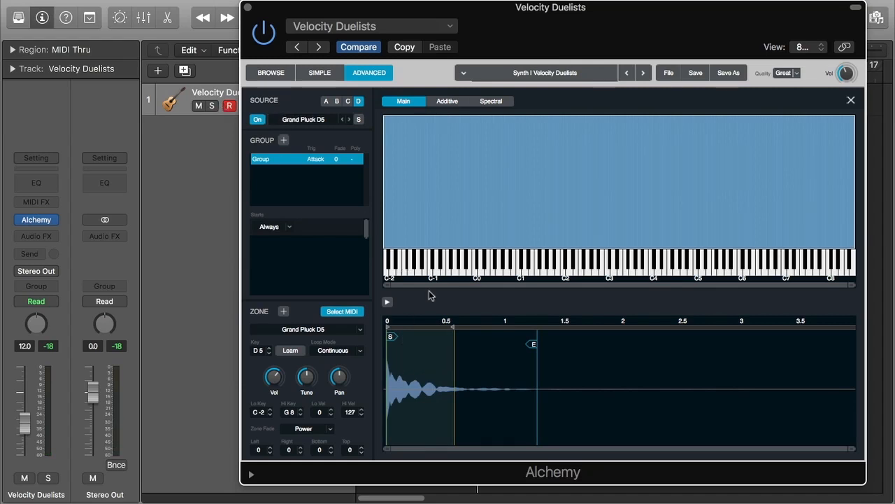
{"action": "left_click_drag", "start_coordinate": [454, 326], "coordinate": [392, 335]}
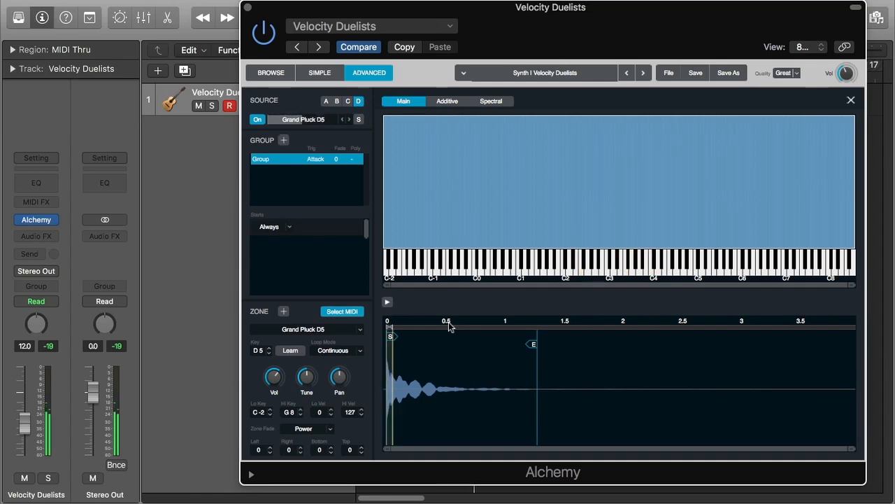
{"action": "left_click_drag", "start_coordinate": [393, 332], "coordinate": [408, 334]}
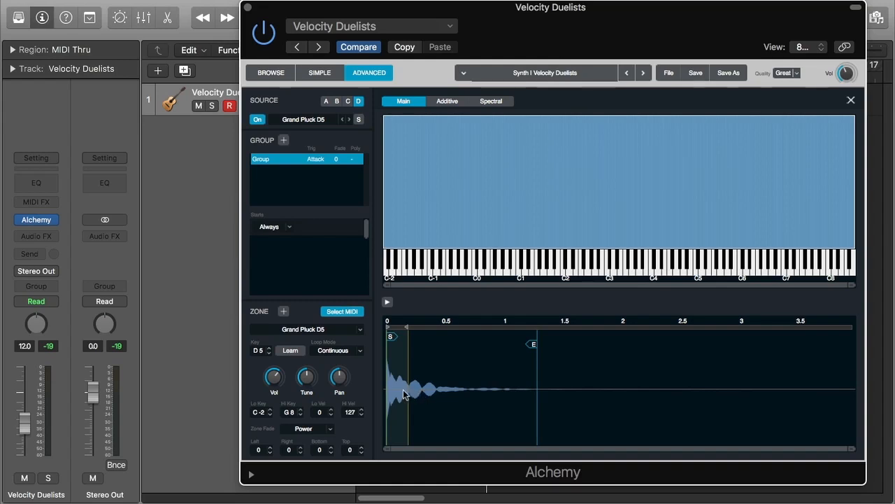
Step: Change the zone's loop mode to Sustain and shorten the loop so it ends at about 0.1
{"action": "left_click", "coordinate": [352, 353]}
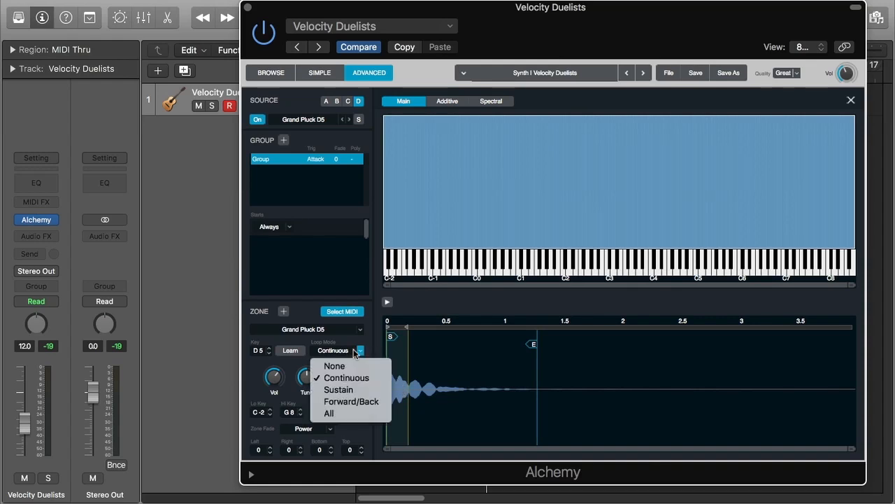
{"action": "left_click", "coordinate": [338, 389]}
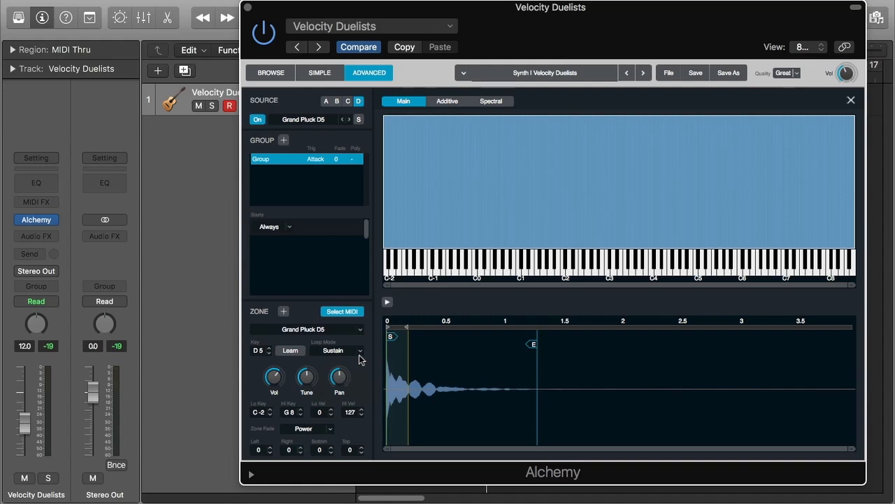
{"action": "mouse_move", "coordinate": [348, 368]}
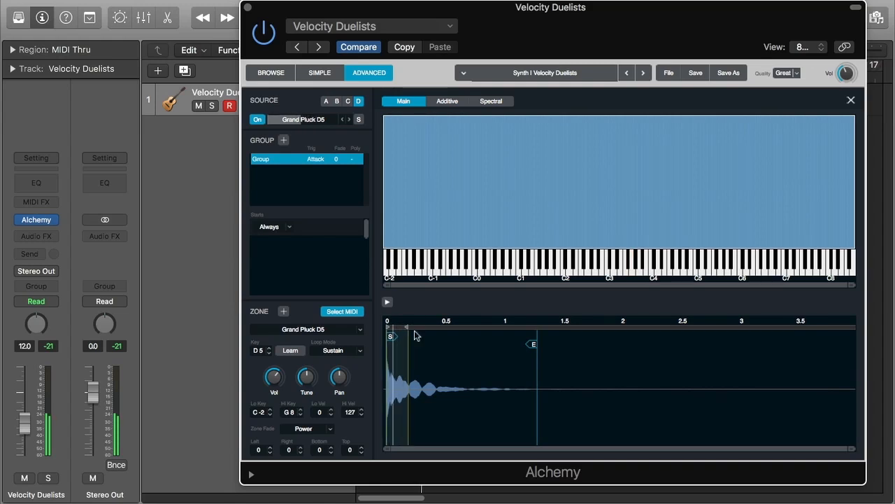
{"action": "left_click_drag", "start_coordinate": [415, 335], "coordinate": [399, 335]}
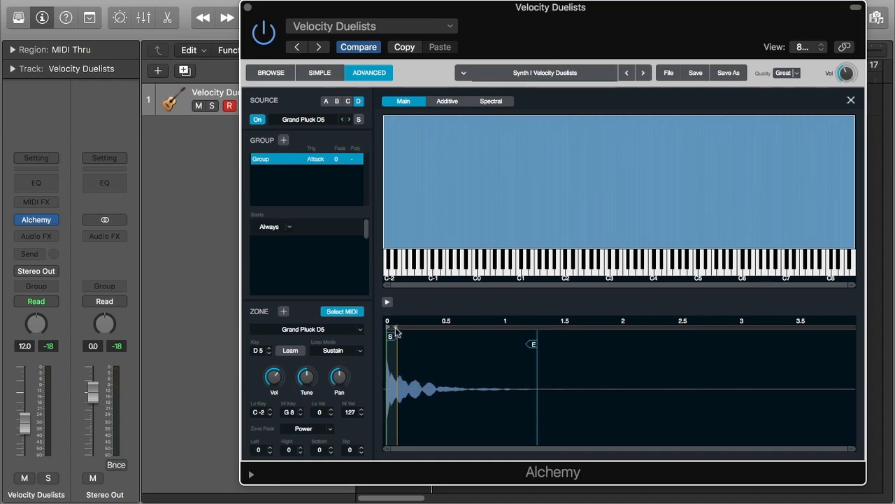
Step: Audition the Sustain loop with its end at about 0.6 and about 0.05, and place it at about 0.2
{"action": "mouse_move", "coordinate": [404, 334]}
{"action": "left_mouse_down"}
{"action": "mouse_move", "coordinate": [471, 340]}
{"action": "mouse_move", "coordinate": [460, 340]}
{"action": "left_mouse_up"}
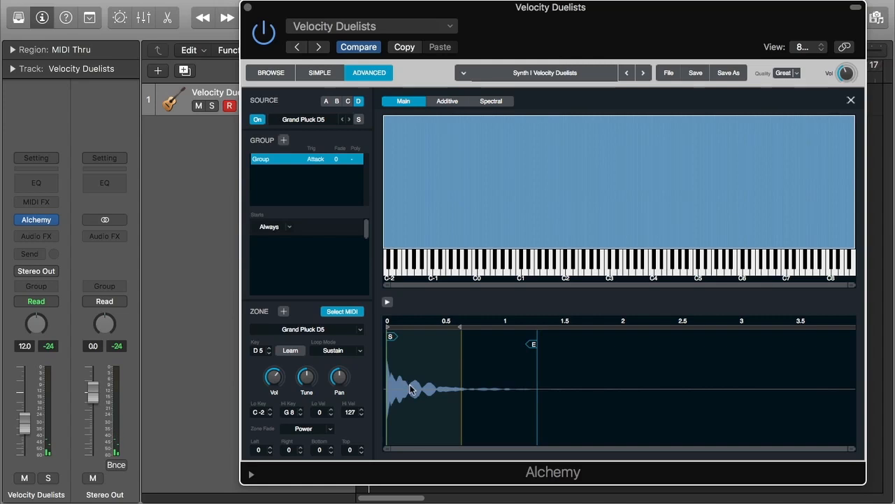
{"action": "left_click_drag", "start_coordinate": [457, 329], "coordinate": [392, 340]}
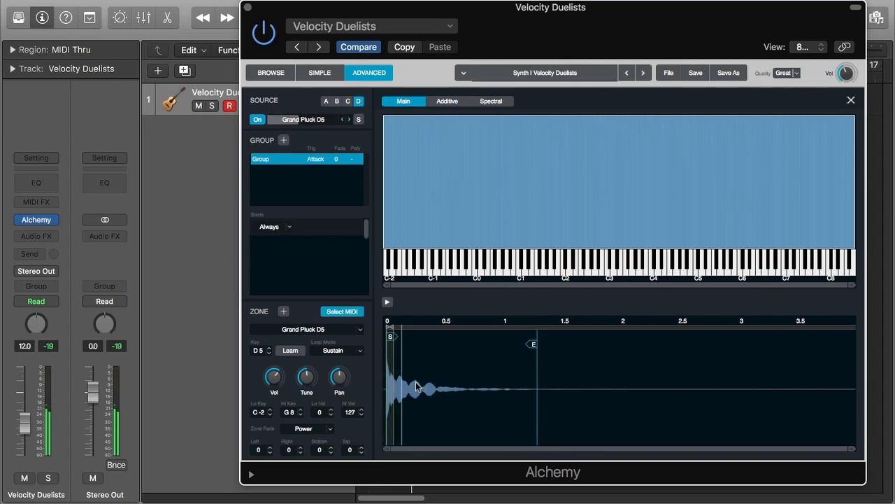
{"action": "left_click_drag", "start_coordinate": [393, 334], "coordinate": [407, 335]}
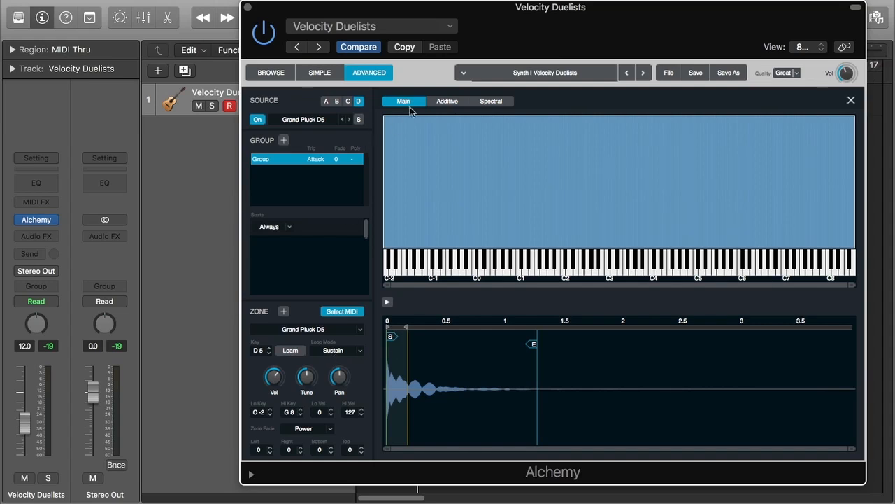
Step: Change the Grand Pluck D5 zone's loop mode to Forward/Back and audition short loops, leaving the loop end at about 0.1
{"action": "left_click_drag", "start_coordinate": [492, 19], "coordinate": [556, 18]}
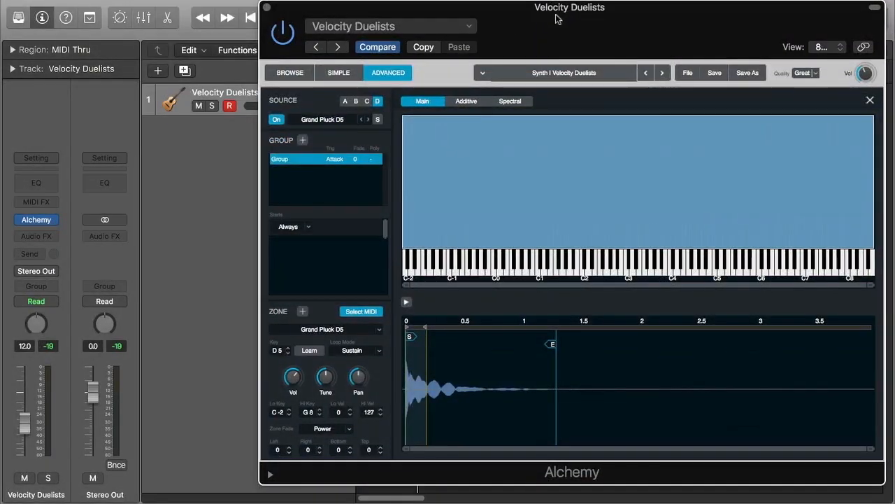
{"action": "left_click", "coordinate": [376, 351]}
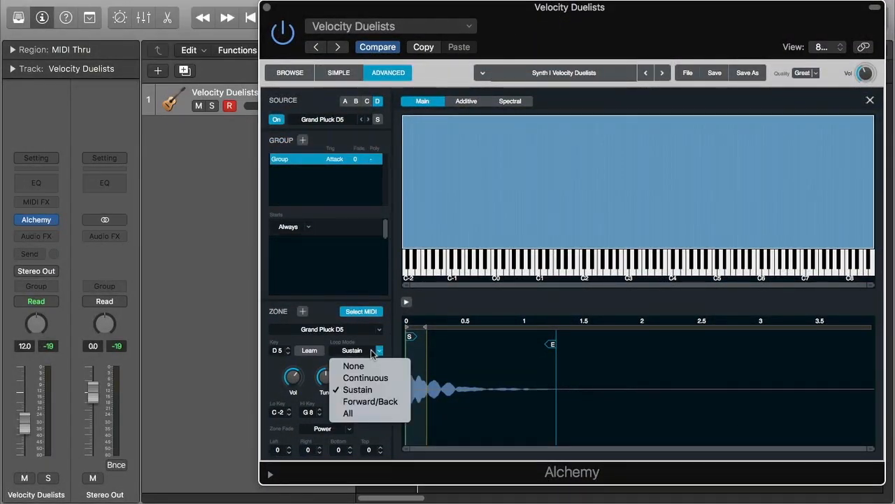
{"action": "left_click", "coordinate": [372, 403]}
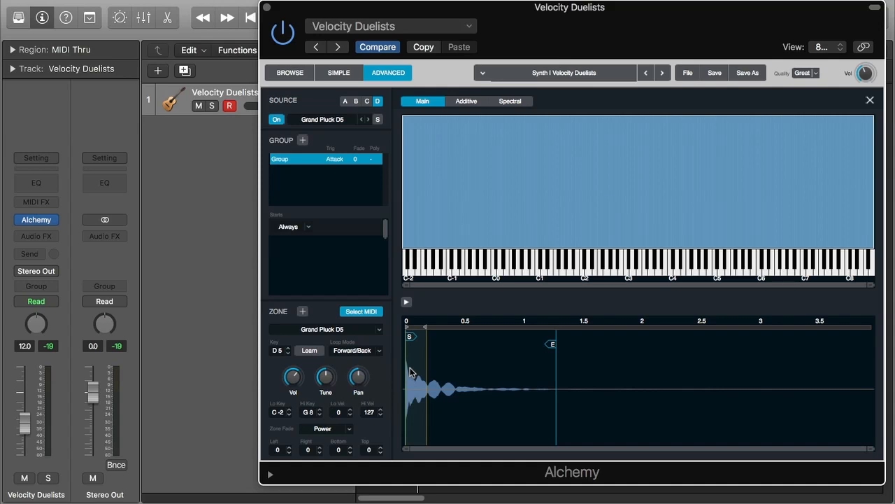
{"action": "mouse_move", "coordinate": [357, 376]}
{"action": "left_click_drag", "start_coordinate": [425, 327], "coordinate": [411, 328]}
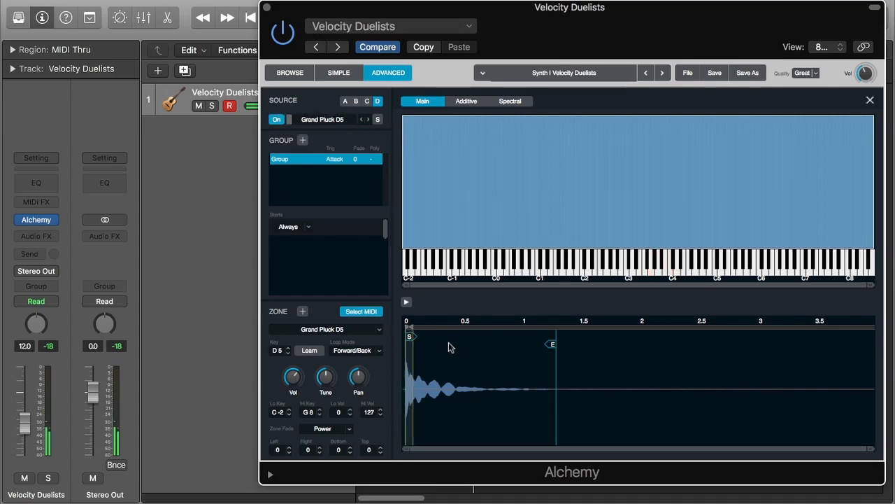
{"action": "left_click_drag", "start_coordinate": [413, 331], "coordinate": [422, 334]}
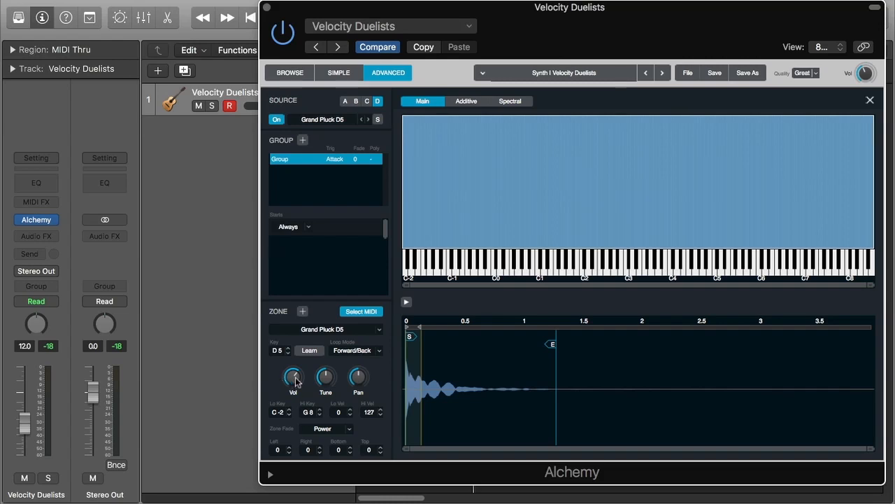
Step: Switch to the Grand Pluck G1 zone and move its sample end to about 1.8 and its loop end to about 0.3
{"action": "mouse_move", "coordinate": [355, 379]}
{"action": "mouse_move", "coordinate": [292, 380]}
{"action": "mouse_move", "coordinate": [321, 380]}
{"action": "left_click", "coordinate": [329, 330]}
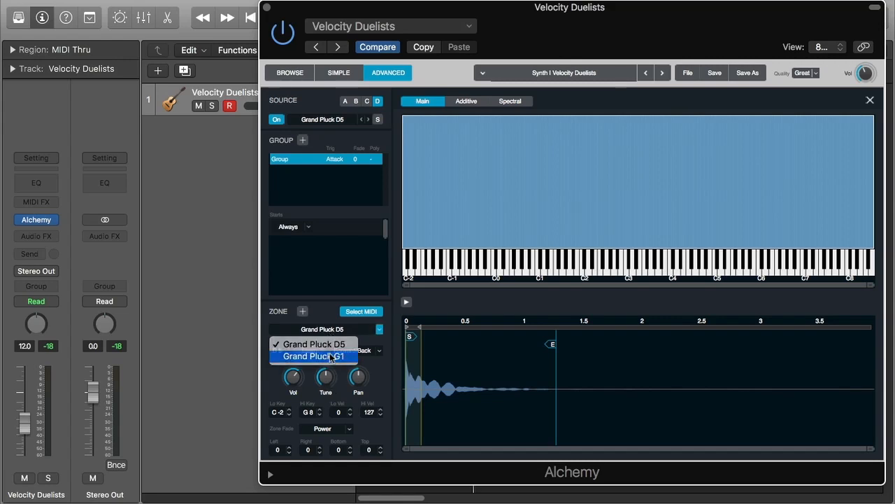
{"action": "left_click", "coordinate": [332, 357]}
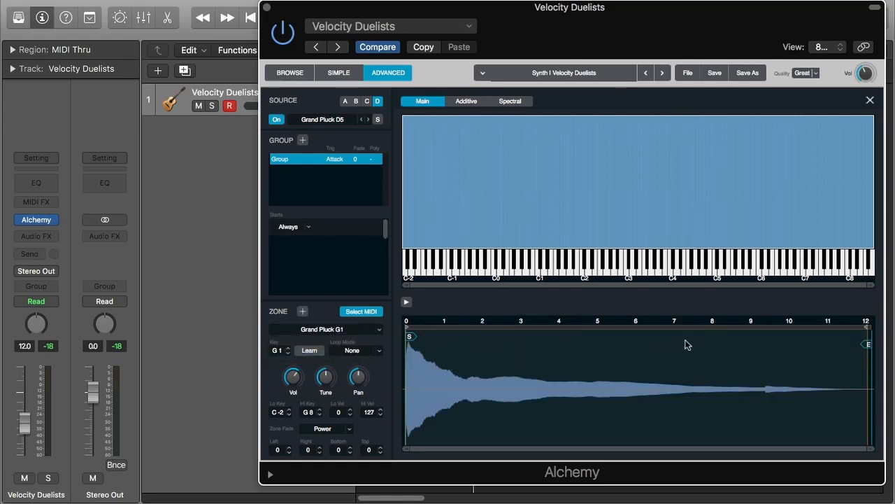
{"action": "mouse_move", "coordinate": [868, 346]}
{"action": "left_mouse_down"}
{"action": "mouse_move", "coordinate": [506, 358]}
{"action": "mouse_move", "coordinate": [493, 369]}
{"action": "mouse_move", "coordinate": [487, 349]}
{"action": "mouse_move", "coordinate": [415, 342]}
{"action": "mouse_move", "coordinate": [427, 327]}
{"action": "left_mouse_up"}
{"action": "left_click_drag", "start_coordinate": [487, 349], "coordinate": [475, 348]}
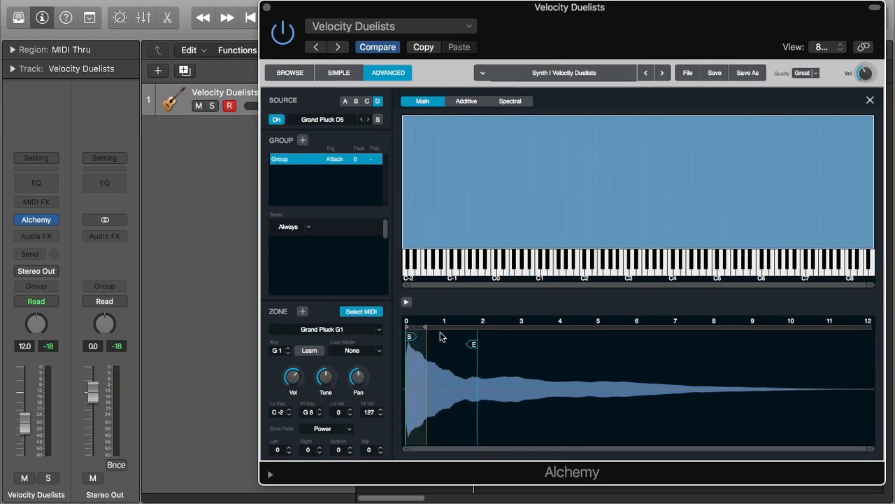
{"action": "left_click_drag", "start_coordinate": [422, 327], "coordinate": [417, 328]}
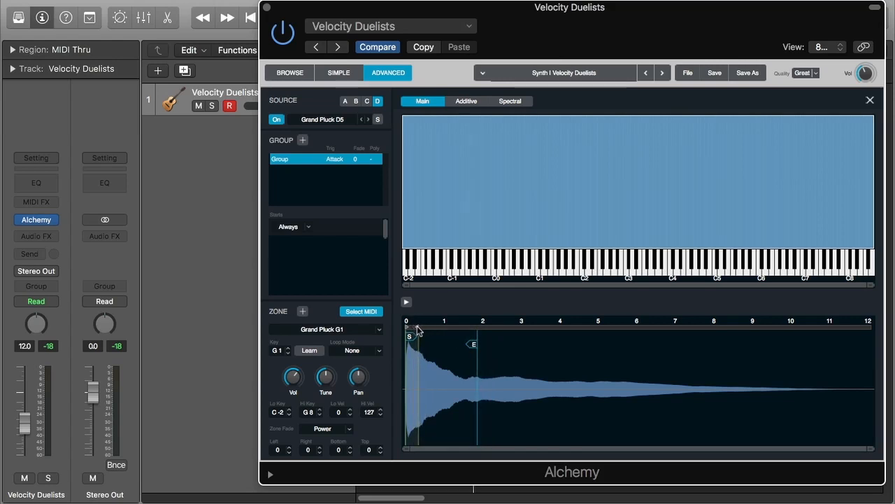
Step: Raise the Grand Pluck G1 zone's tuning with its Tune control
{"action": "left_click_drag", "start_coordinate": [326, 383], "coordinate": [340, 368]}
{"action": "left_click_drag", "start_coordinate": [324, 376], "coordinate": [323, 386]}
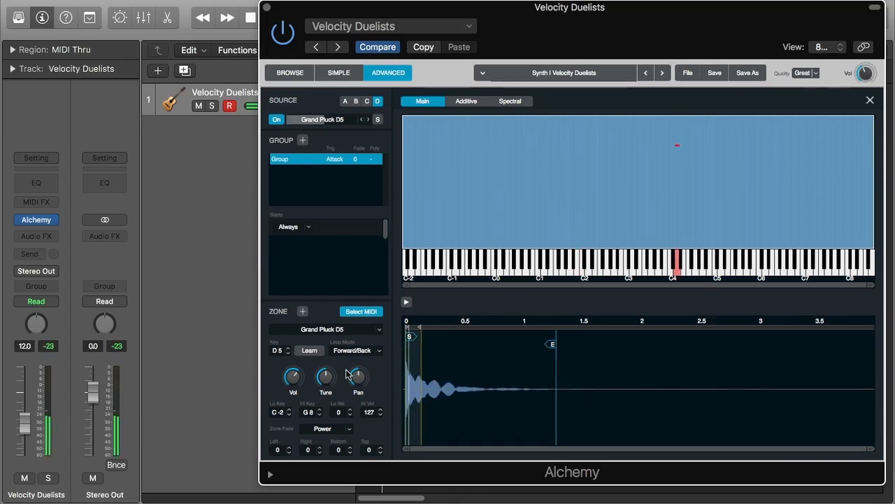
Step: Lower the upper key limit of the Grand Pluck D5 zone to A0 in the keyboard map
{"action": "left_click", "coordinate": [339, 329]}
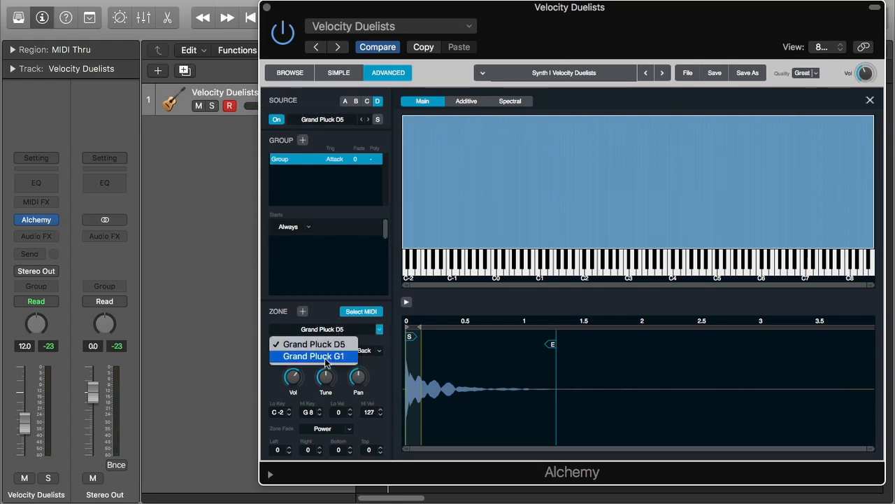
{"action": "left_click", "coordinate": [340, 355]}
{"action": "left_click_drag", "start_coordinate": [874, 199], "coordinate": [519, 207]}
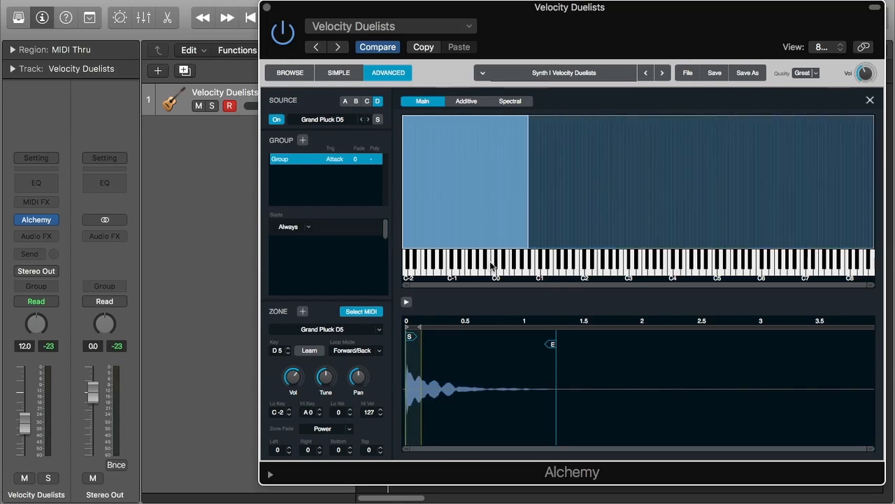
Step: Select the Grand Pluck G1 zone and limit its key range to Bb0 through Bb3, checking it against the 2-Step Ahead Guitar region
{"action": "left_click", "coordinate": [379, 329]}
{"action": "left_click", "coordinate": [332, 357]}
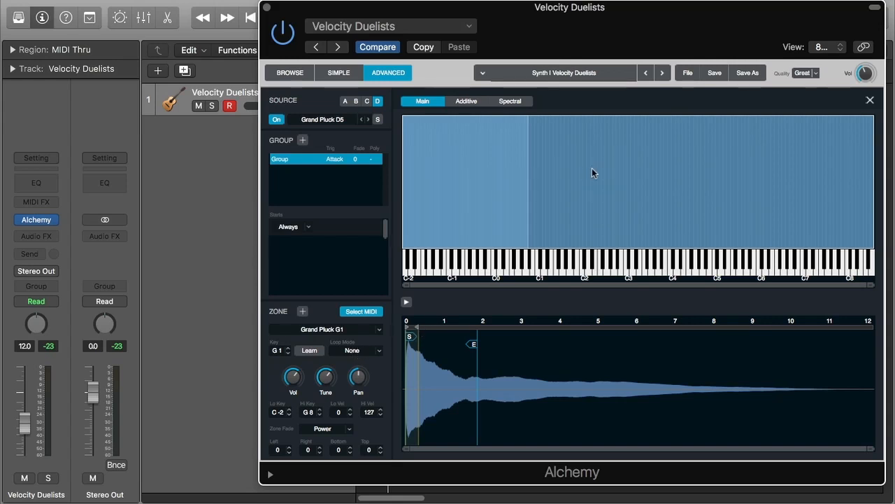
{"action": "left_click_drag", "start_coordinate": [874, 178], "coordinate": [833, 180]}
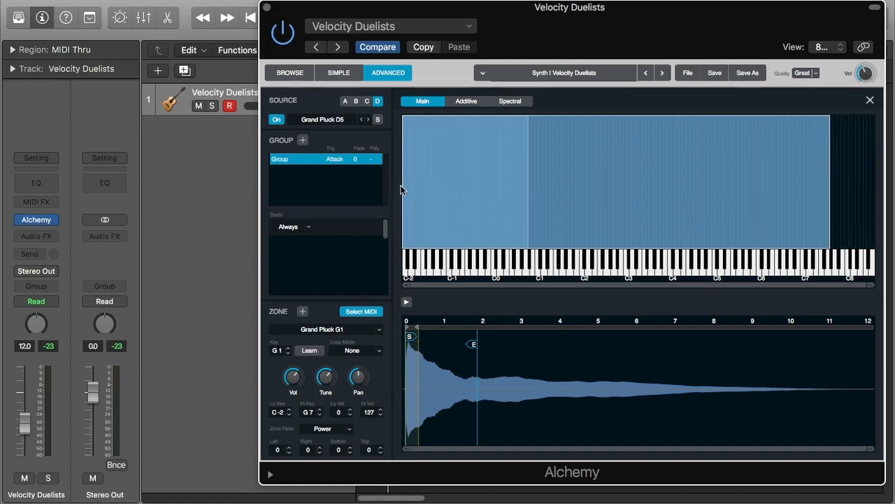
{"action": "left_click_drag", "start_coordinate": [402, 185], "coordinate": [529, 184]}
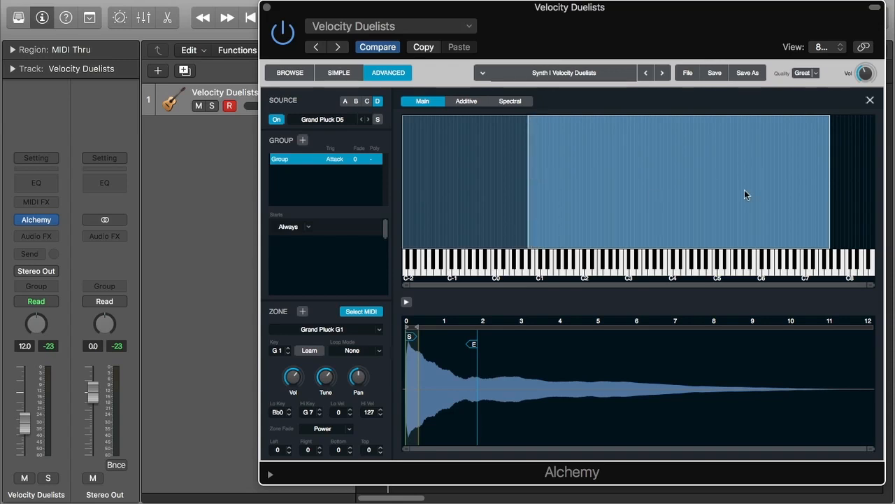
{"action": "left_click_drag", "start_coordinate": [829, 188], "coordinate": [662, 194]}
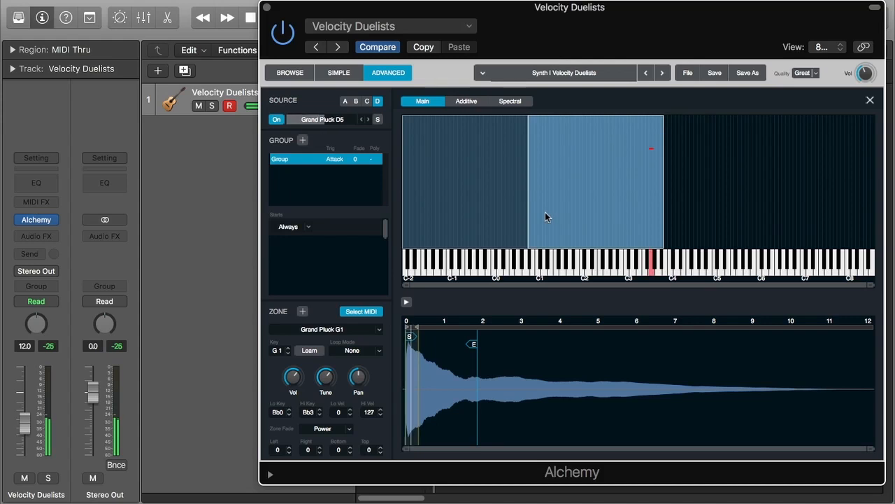
{"action": "left_click_drag", "start_coordinate": [515, 16], "coordinate": [507, 153]}
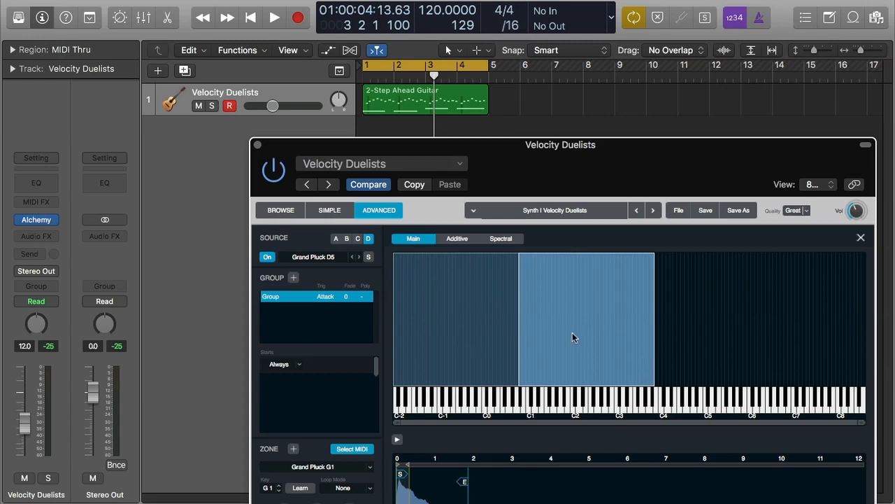
{"action": "left_click_drag", "start_coordinate": [550, 154], "coordinate": [558, 24]}
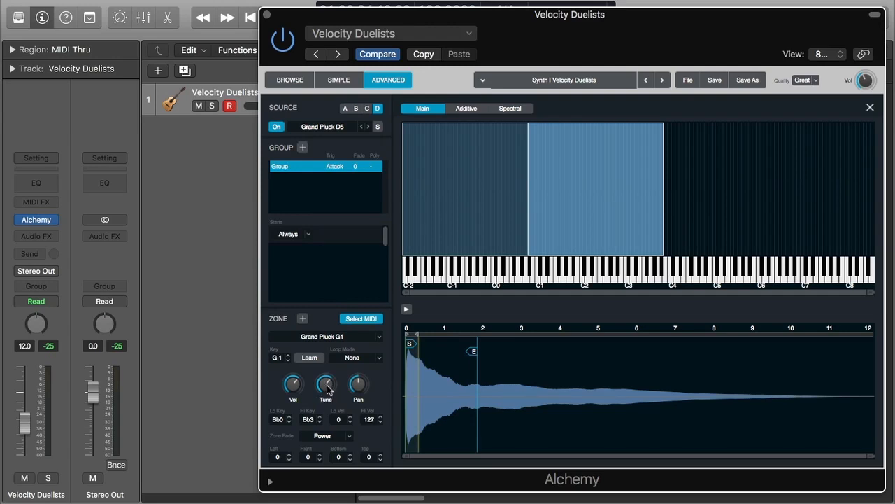
Step: Switch between the Grand Pluck D5 and Grand Pluck G1 zones to compare their settings and key ranges, ending on G1
{"action": "mouse_move", "coordinate": [324, 396]}
{"action": "mouse_move", "coordinate": [360, 391]}
{"action": "left_click", "coordinate": [368, 336]}
{"action": "left_click", "coordinate": [347, 354]}
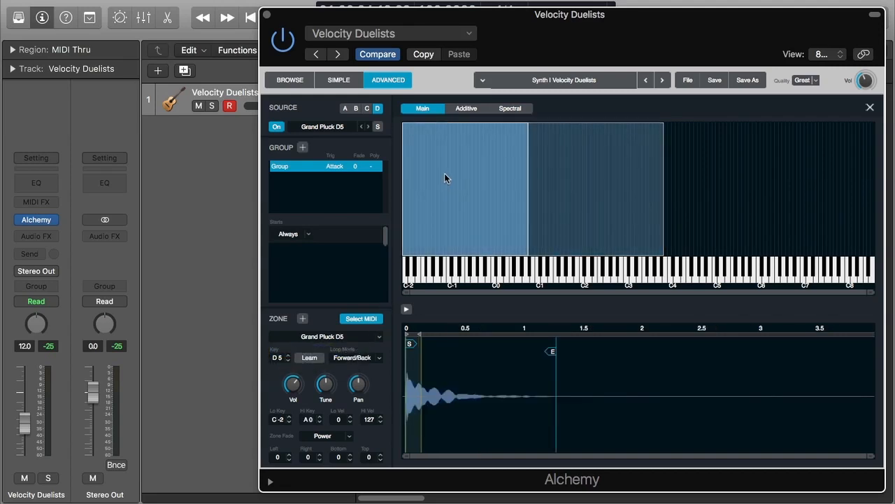
{"action": "left_click", "coordinate": [361, 339]}
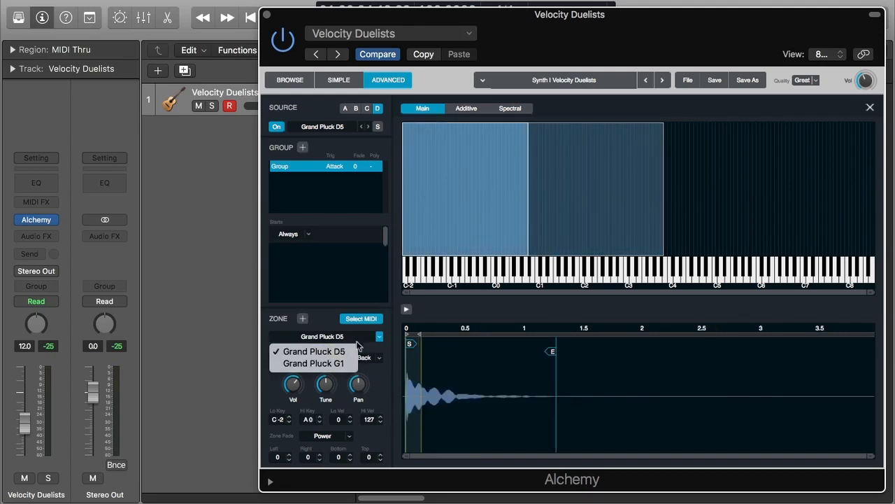
{"action": "left_click", "coordinate": [347, 362]}
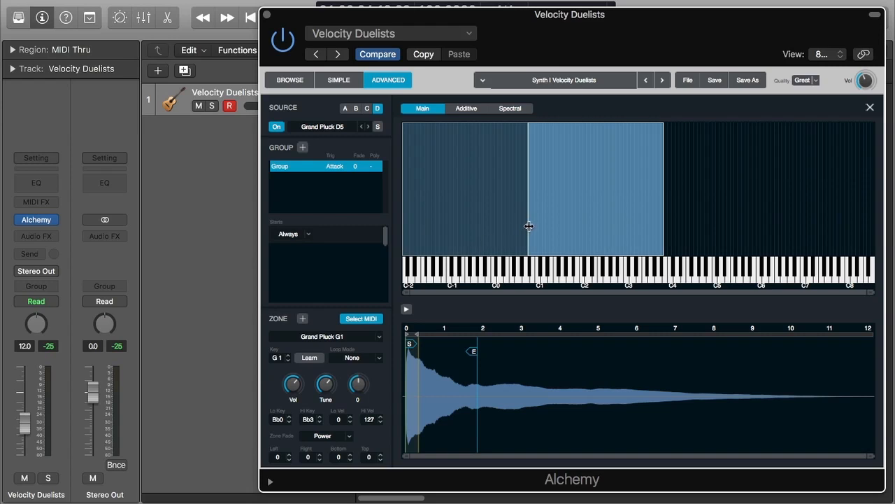
Step: Reshape the Grand Pluck G1 zone in the keyboard map so its key range runs from Bb0 to Eb3
{"action": "left_click_drag", "start_coordinate": [547, 229], "coordinate": [570, 232]}
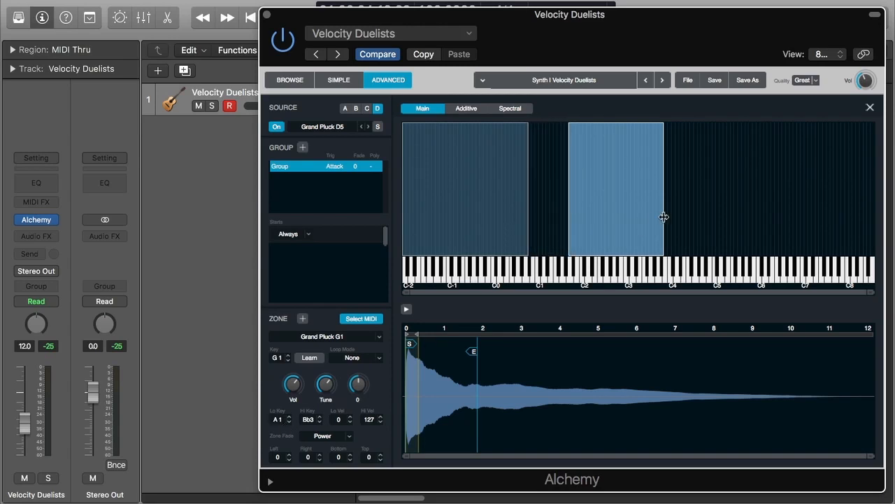
{"action": "mouse_move", "coordinate": [662, 217]}
{"action": "left_mouse_down"}
{"action": "mouse_move", "coordinate": [781, 215]}
{"action": "mouse_move", "coordinate": [670, 221]}
{"action": "mouse_move", "coordinate": [731, 220]}
{"action": "mouse_move", "coordinate": [672, 231]}
{"action": "left_mouse_up"}
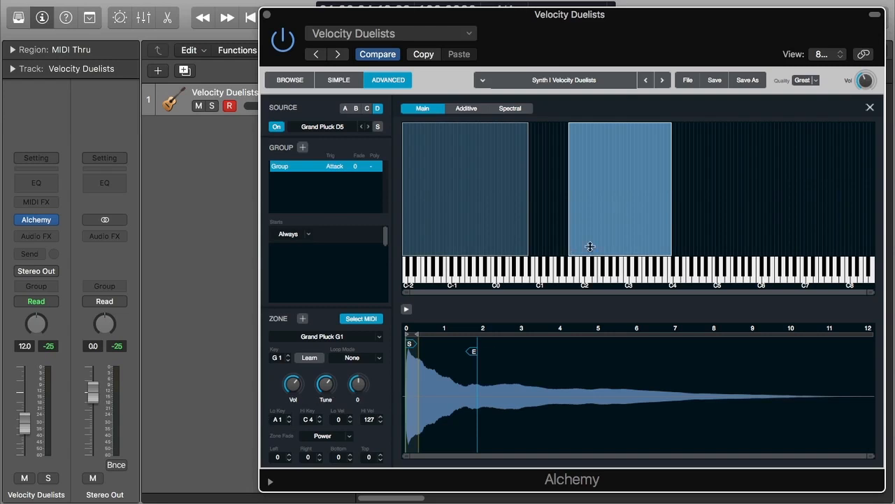
{"action": "mouse_move", "coordinate": [670, 222]}
{"action": "left_mouse_down"}
{"action": "mouse_move", "coordinate": [712, 226]}
{"action": "mouse_move", "coordinate": [677, 226]}
{"action": "left_mouse_up"}
{"action": "left_click_drag", "start_coordinate": [589, 192], "coordinate": [549, 212]}
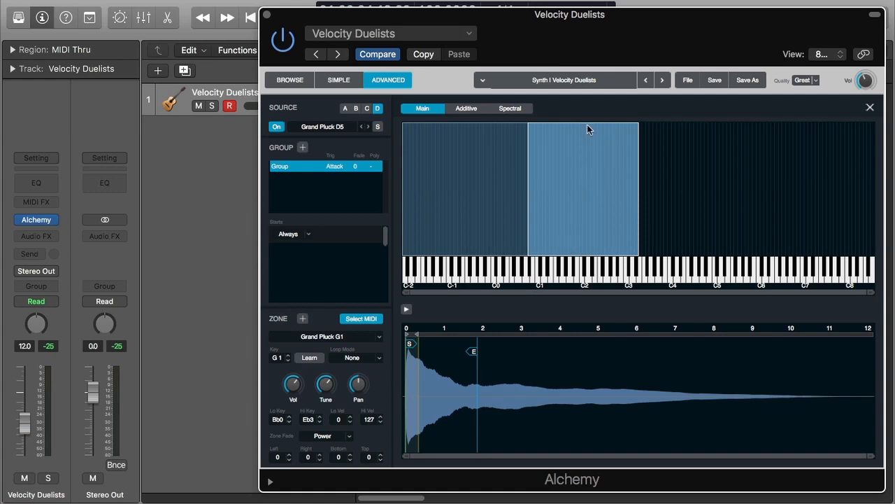
Step: Limit the Grand Pluck G1 zone's velocity range to 36 through 85
{"action": "left_click_drag", "start_coordinate": [588, 124], "coordinate": [584, 166]}
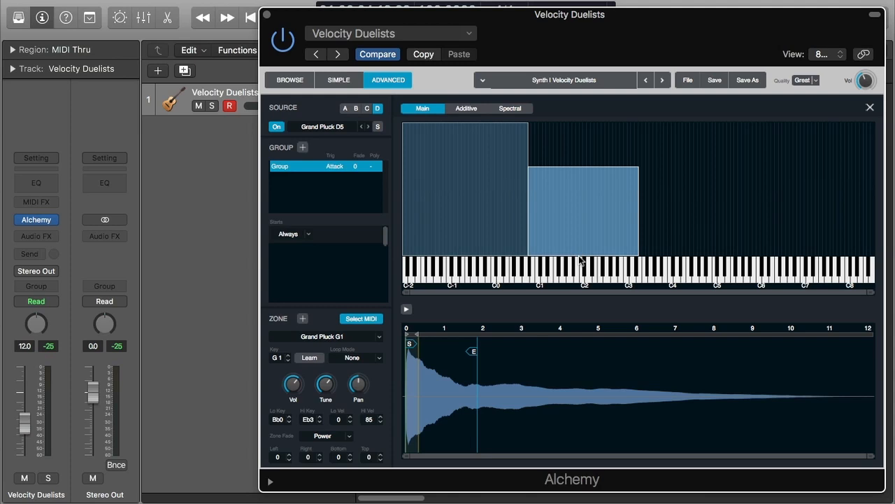
{"action": "left_click_drag", "start_coordinate": [580, 255], "coordinate": [584, 216]}
{"action": "left_click_drag", "start_coordinate": [609, 14], "coordinate": [573, 142]}
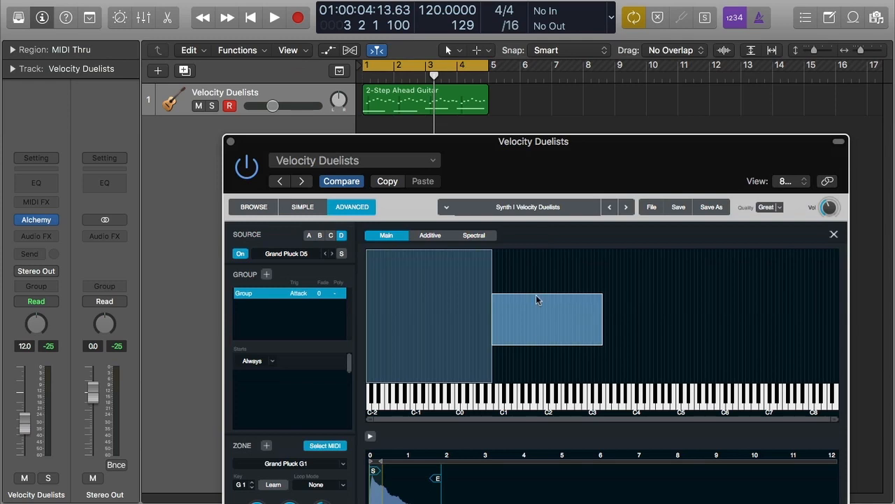
{"action": "left_click_drag", "start_coordinate": [538, 142], "coordinate": [570, 14]}
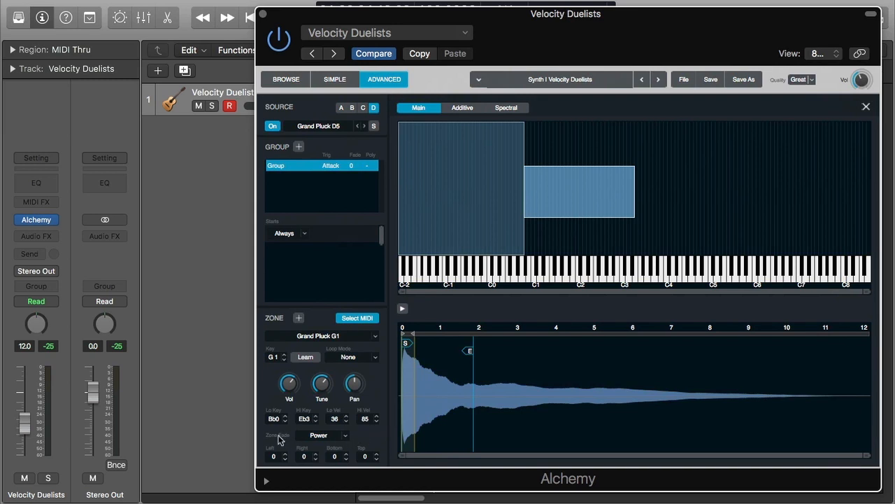
Step: Extend the Grand Pluck G1 zone down to E0 so it overlaps the D5 zone, keeping the zone fade type at Power
{"action": "left_click", "coordinate": [343, 436]}
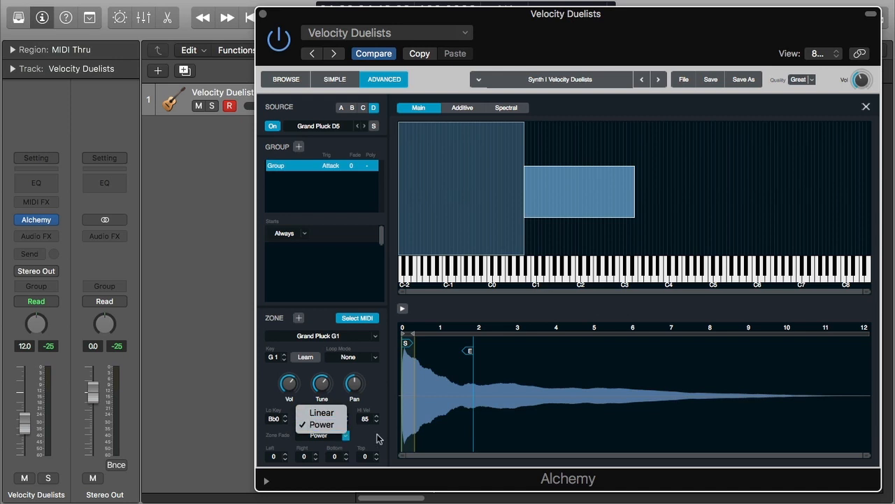
{"action": "left_click", "coordinate": [341, 427]}
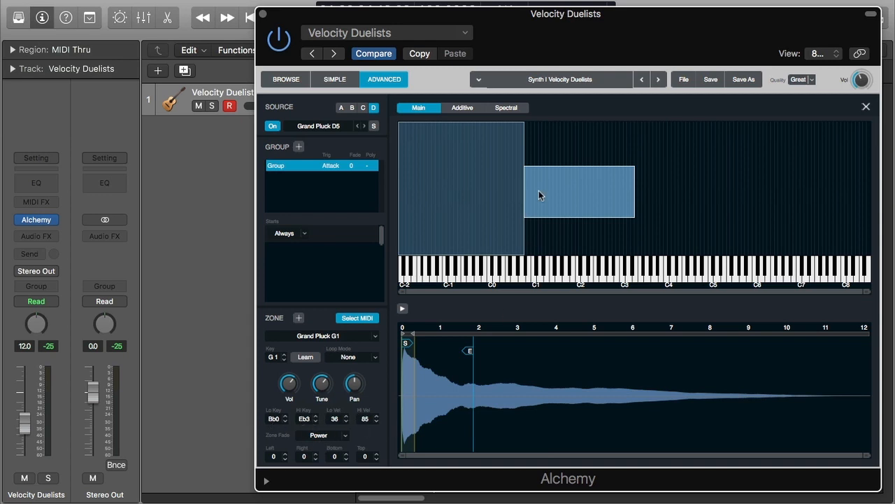
{"action": "left_click_drag", "start_coordinate": [525, 189], "coordinate": [507, 181]}
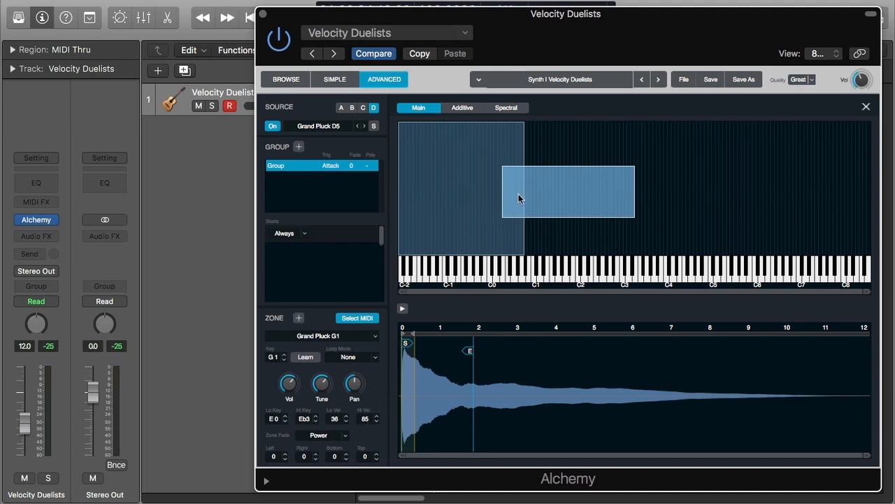
{"action": "left_click", "coordinate": [320, 436]}
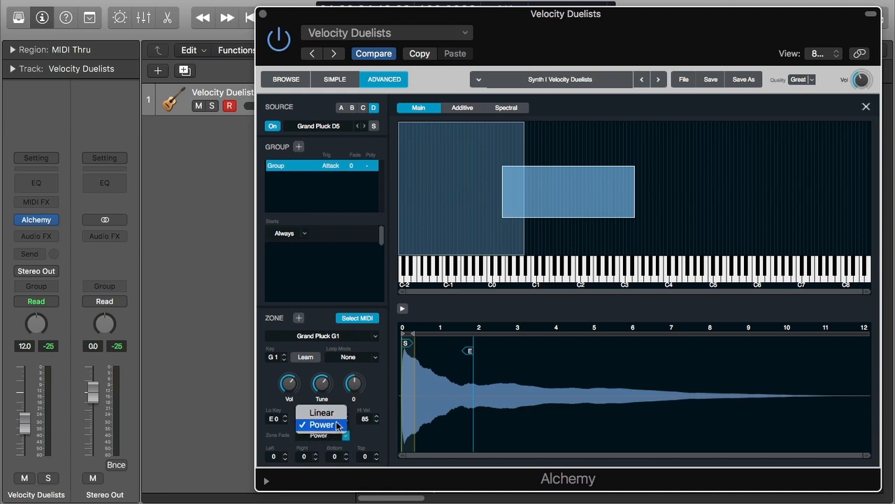
{"action": "left_click", "coordinate": [278, 448]}
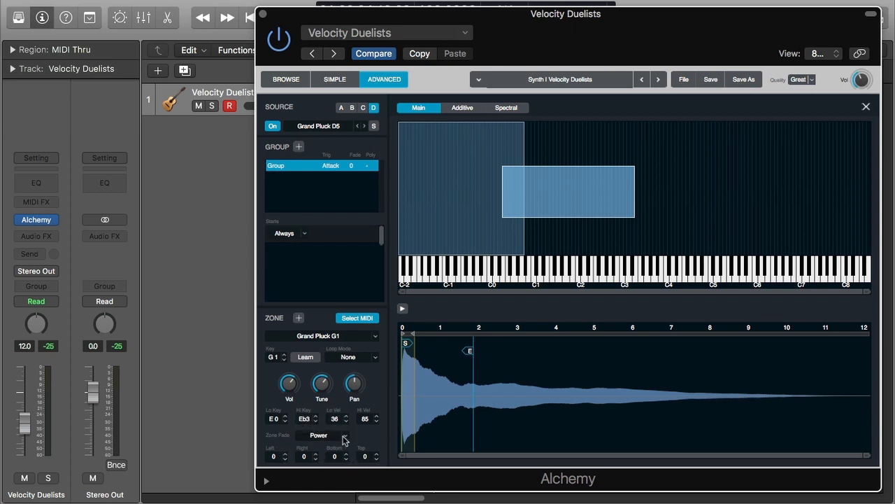
Step: Move the Grand Pluck G1 zone off the D5 zone so it spans keys Bb0 to A3 and velocities 37 to 86
{"action": "left_click", "coordinate": [345, 437]}
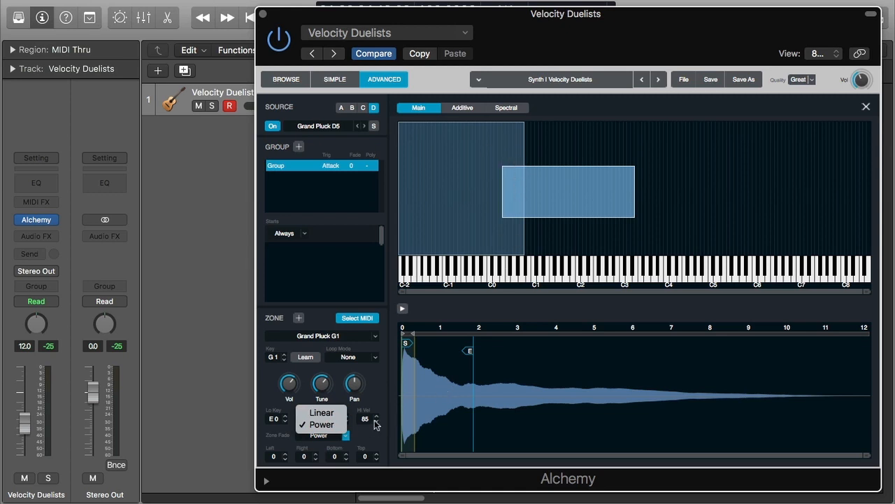
{"action": "left_click", "coordinate": [508, 205]}
{"action": "left_click_drag", "start_coordinate": [536, 204], "coordinate": [559, 204]}
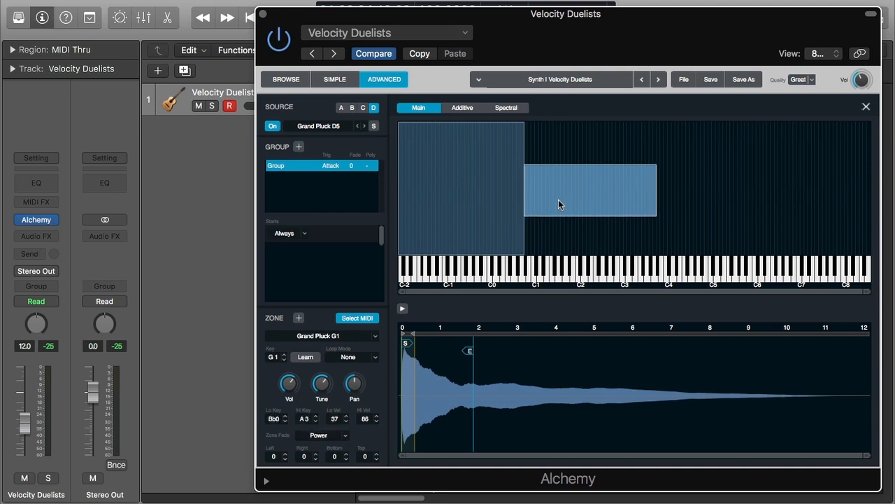
Step: Switch the Grand Pluck G1 zone's fade type to Linear and back to Power
{"action": "left_click", "coordinate": [348, 438]}
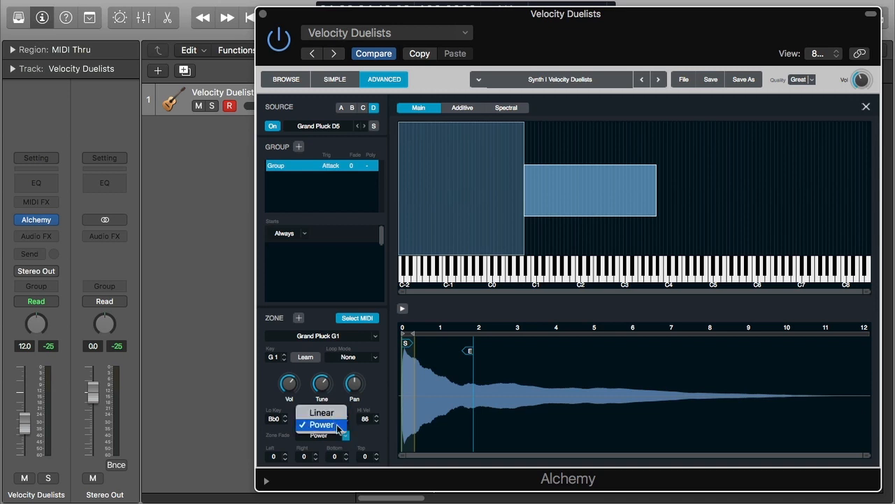
{"action": "left_click", "coordinate": [321, 413]}
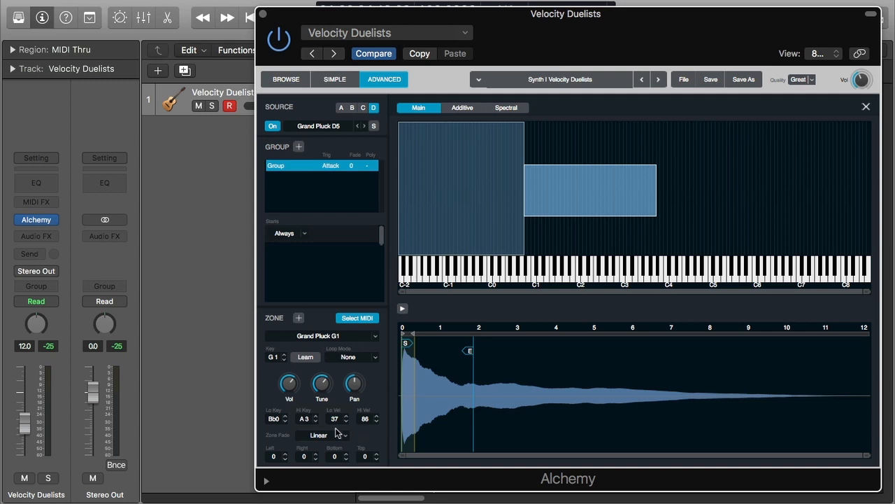
{"action": "left_click", "coordinate": [340, 435]}
{"action": "left_click", "coordinate": [332, 425]}
{"action": "left_click", "coordinate": [331, 438]}
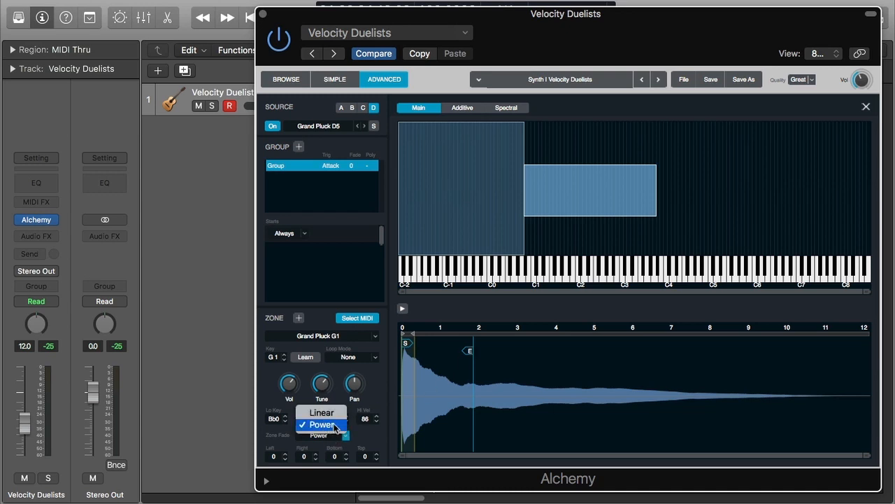
{"action": "left_click", "coordinate": [358, 438]}
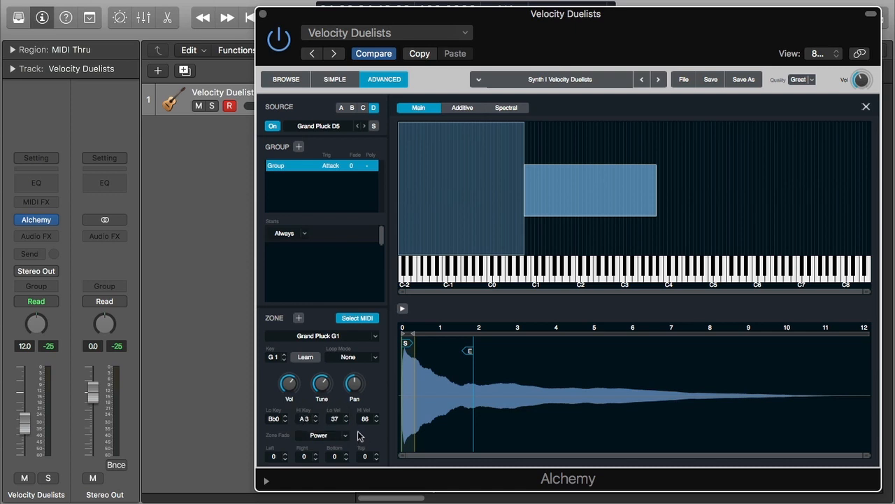
Step: Raise the Grand Pluck G1 zone's high velocity to 112 and check the guitar region in the arrangement behind the plug-in window
{"action": "left_click", "coordinate": [327, 335]}
{"action": "left_click", "coordinate": [390, 367]}
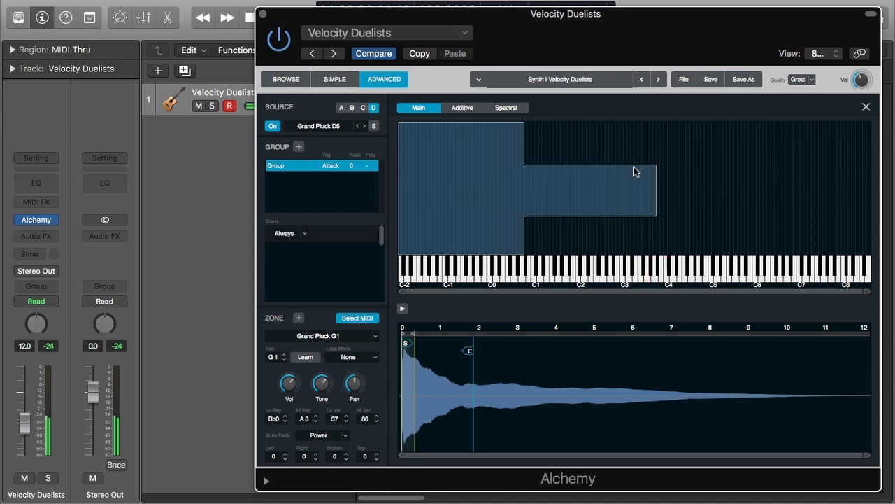
{"action": "left_click_drag", "start_coordinate": [636, 166], "coordinate": [636, 138]}
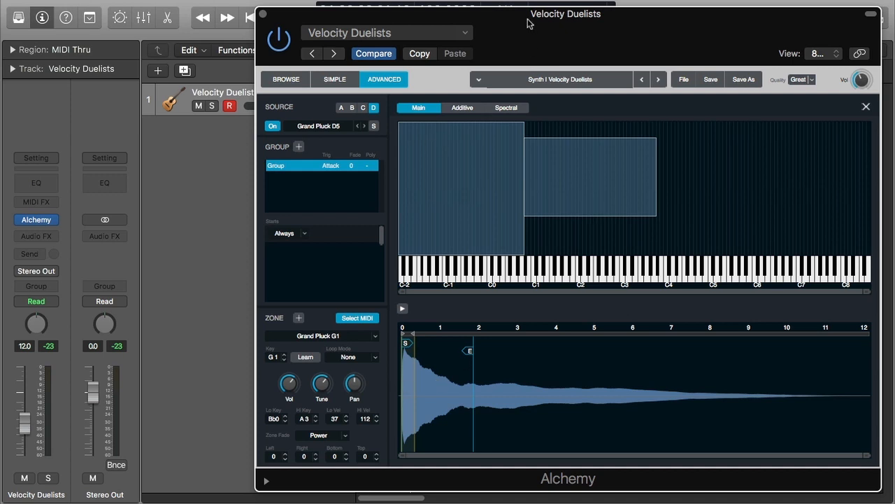
{"action": "left_click_drag", "start_coordinate": [527, 21], "coordinate": [498, 168]}
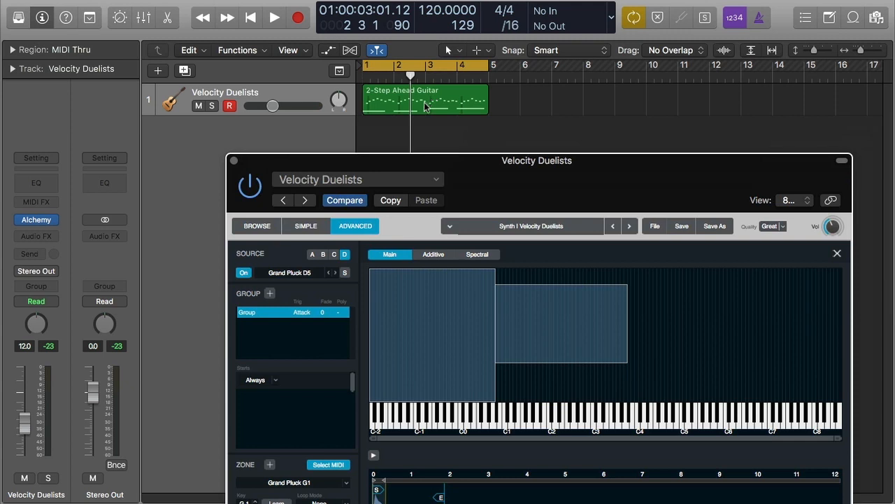
{"action": "left_click_drag", "start_coordinate": [536, 160], "coordinate": [558, 15]}
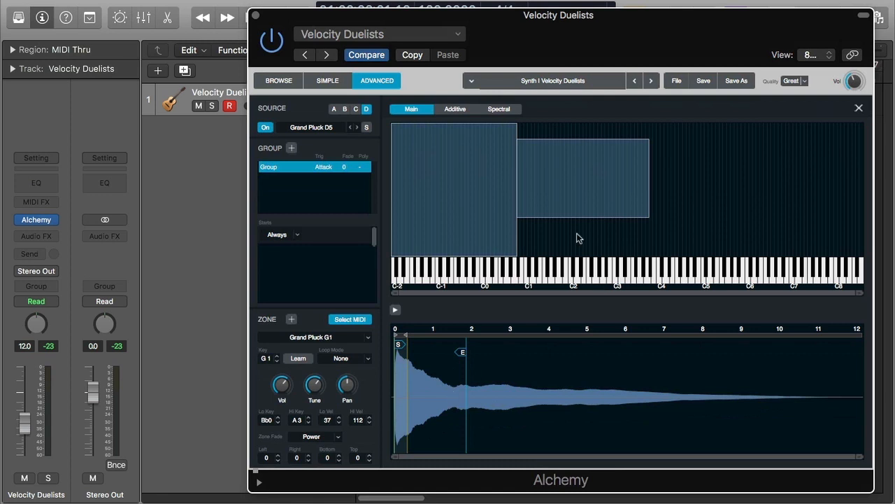
Step: Widen the Grand Pluck G1 zone's velocity range to 24 through 117 in the keyboard map
{"action": "double_click", "coordinate": [293, 457]}
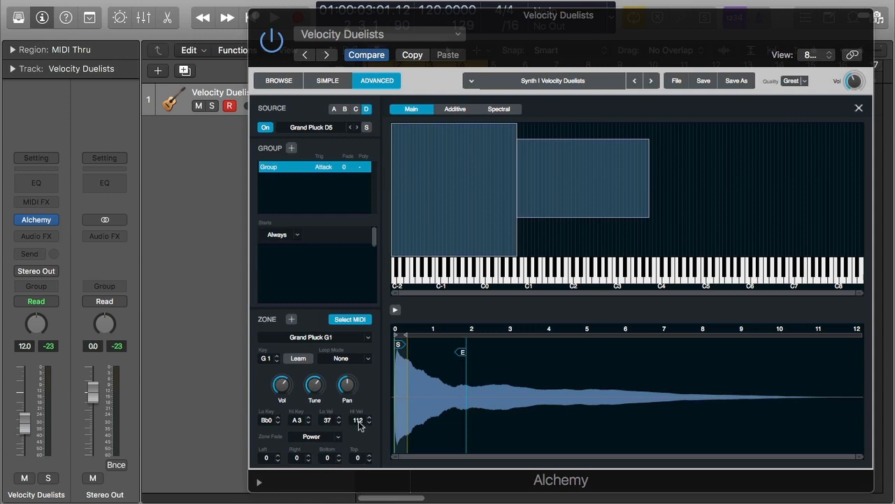
{"action": "left_click", "coordinate": [569, 218]}
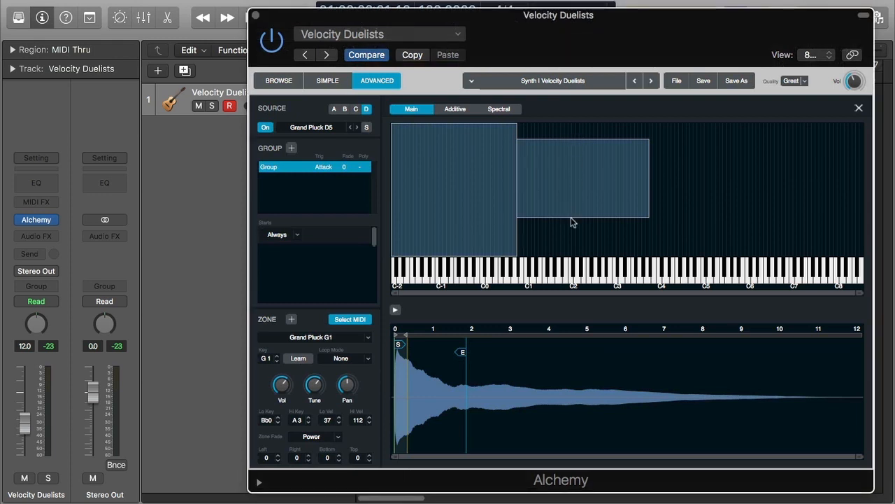
{"action": "mouse_move", "coordinate": [570, 218]}
{"action": "left_mouse_down"}
{"action": "mouse_move", "coordinate": [569, 248]}
{"action": "mouse_move", "coordinate": [571, 230]}
{"action": "left_mouse_up"}
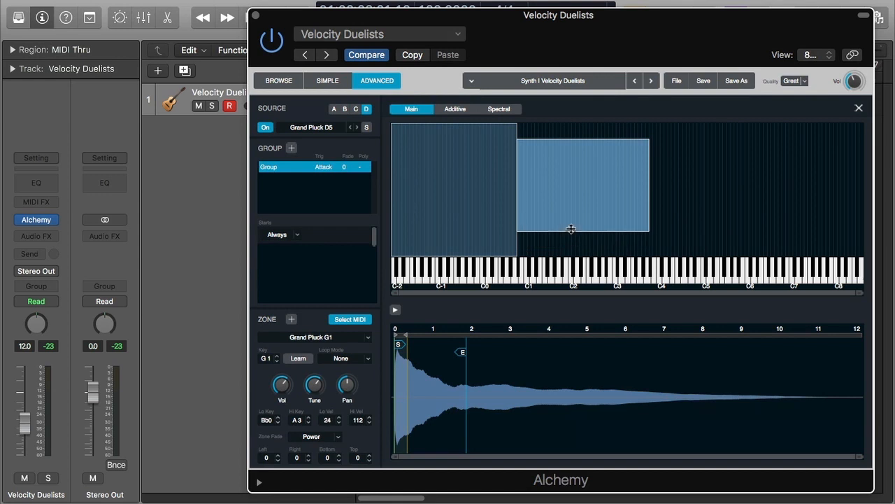
{"action": "left_click_drag", "start_coordinate": [587, 138], "coordinate": [587, 134]}
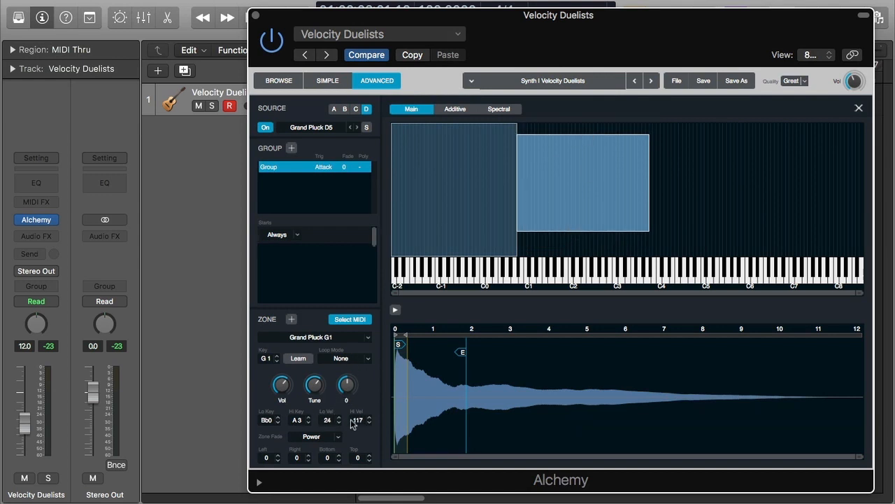
Step: Try out the Grand Pluck G1 zone's bottom fade by raising it and returning it to 0
{"action": "left_click", "coordinate": [339, 455]}
{"action": "left_click", "coordinate": [340, 456]}
{"action": "left_click", "coordinate": [340, 455]}
{"action": "left_click", "coordinate": [339, 456]}
{"action": "left_click", "coordinate": [339, 455]}
{"action": "left_click", "coordinate": [339, 455]}
{"action": "left_click", "coordinate": [339, 455]}
{"action": "left_click", "coordinate": [339, 455]}
{"action": "left_click", "coordinate": [339, 455]}
{"action": "left_click", "coordinate": [339, 455]}
{"action": "left_click", "coordinate": [339, 455]}
{"action": "left_click", "coordinate": [339, 456]}
{"action": "left_click", "coordinate": [340, 455]}
{"action": "left_click", "coordinate": [339, 455]}
{"action": "left_click", "coordinate": [339, 456]}
{"action": "left_click", "coordinate": [340, 455]}
{"action": "left_click", "coordinate": [340, 455]}
{"action": "left_click", "coordinate": [340, 455]}
{"action": "left_click", "coordinate": [339, 455]}
{"action": "left_click", "coordinate": [339, 455]}
{"action": "left_click", "coordinate": [339, 460]}
{"action": "left_click", "coordinate": [339, 460]}
{"action": "left_click", "coordinate": [339, 460]}
{"action": "left_click", "coordinate": [336, 460]}
Step: Set the Grand Pluck G1 zone's low velocity to 20 and high velocity to 90
{"action": "left_click", "coordinate": [339, 422]}
{"action": "left_click", "coordinate": [339, 422]}
{"action": "left_click", "coordinate": [339, 423]}
{"action": "left_click", "coordinate": [339, 422]}
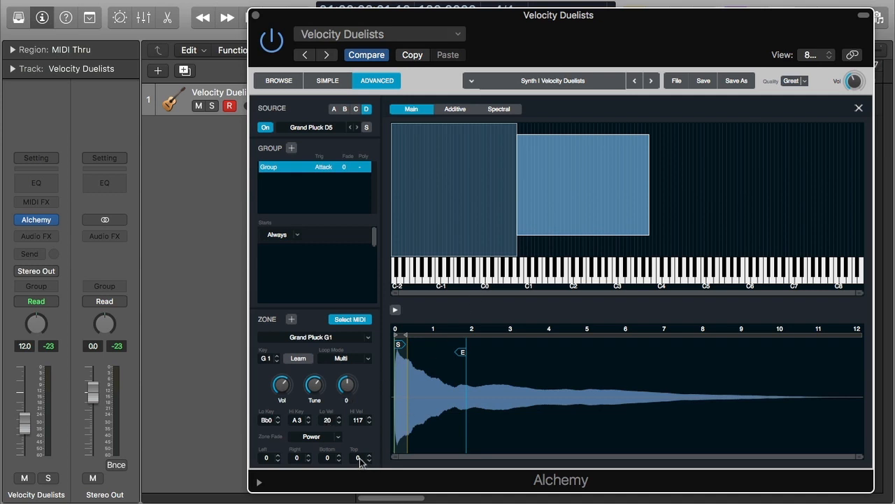
{"action": "left_click", "coordinate": [368, 424]}
{"action": "left_click_drag", "start_coordinate": [369, 424], "coordinate": [368, 425]}
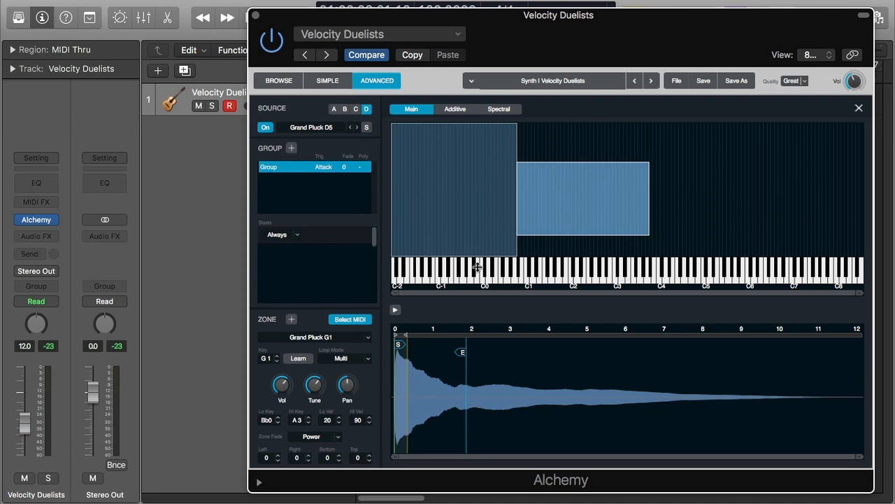
Step: Set the Grand Pluck G1 zone's top fade to 30
{"action": "left_click", "coordinate": [368, 455]}
{"action": "left_click", "coordinate": [368, 455]}
{"action": "left_click", "coordinate": [368, 456]}
{"action": "left_click", "coordinate": [368, 456]}
{"action": "left_click", "coordinate": [368, 455]}
{"action": "left_click", "coordinate": [367, 455]}
{"action": "left_click", "coordinate": [368, 455]}
{"action": "left_click", "coordinate": [368, 455]}
{"action": "left_click", "coordinate": [368, 456]}
{"action": "left_click", "coordinate": [368, 455]}
Step: Narrow the G1 zone and overlap it with the D5 zone, setting D5 to keys A-1 through Gb2 with a high velocity of 112
{"action": "left_click_drag", "start_coordinate": [519, 188], "coordinate": [572, 197]}
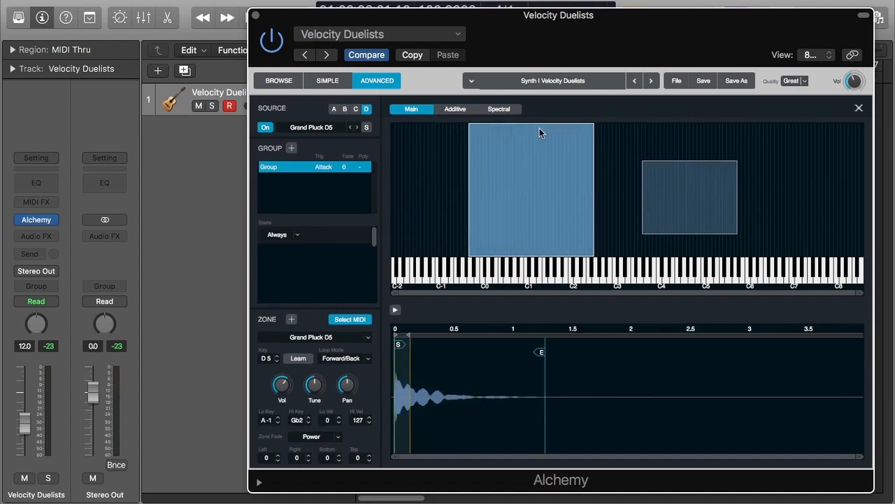
{"action": "left_click_drag", "start_coordinate": [539, 126], "coordinate": [539, 147]}
{"action": "left_click_drag", "start_coordinate": [660, 200], "coordinate": [594, 199]}
{"action": "left_click_drag", "start_coordinate": [633, 161], "coordinate": [632, 168]}
{"action": "left_click_drag", "start_coordinate": [569, 148], "coordinate": [569, 138]}
{"action": "left_click", "coordinate": [625, 197]}
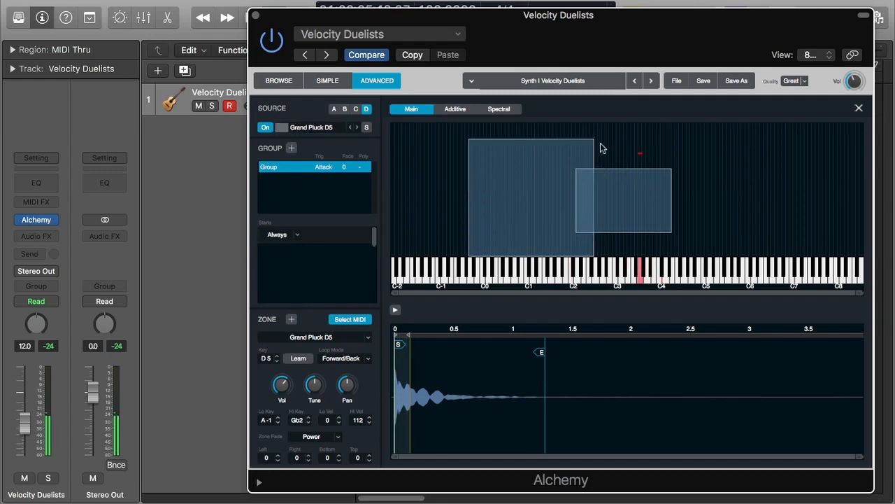
Step: Set the Grand Pluck D5 zone's loop mode to Continuous and its low velocity to 2
{"action": "left_click", "coordinate": [361, 355]}
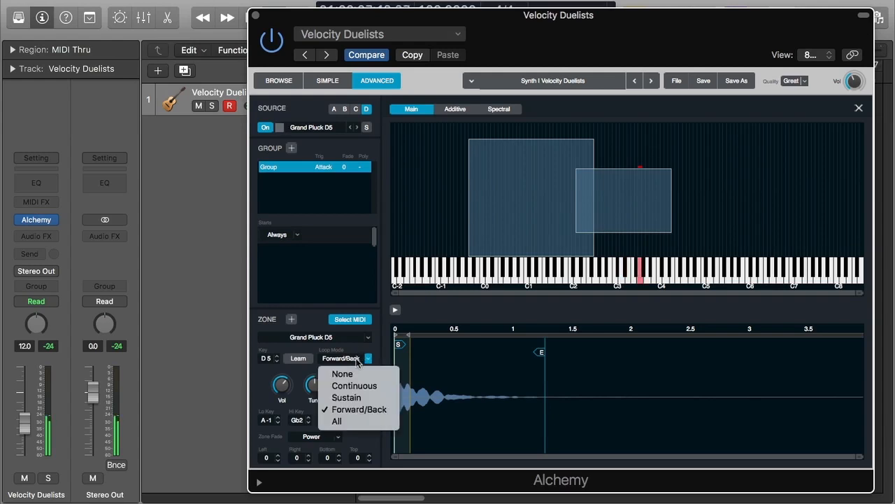
{"action": "left_click", "coordinate": [360, 384]}
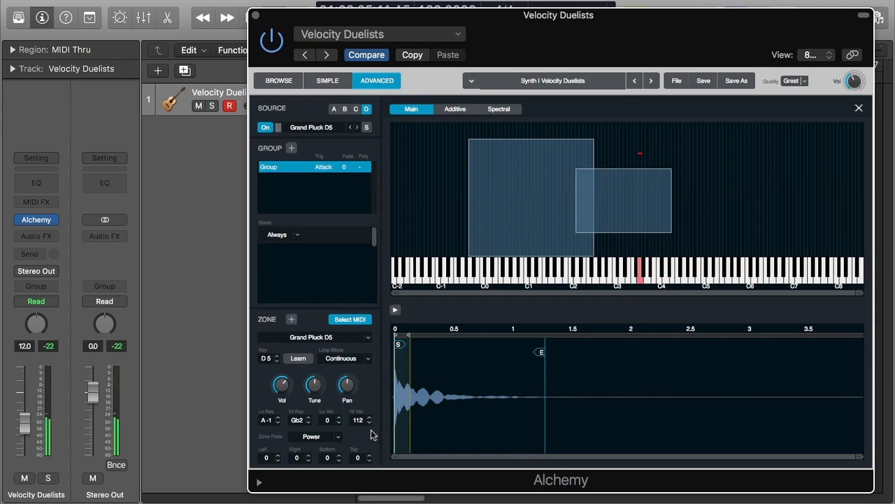
{"action": "left_click", "coordinate": [335, 339]}
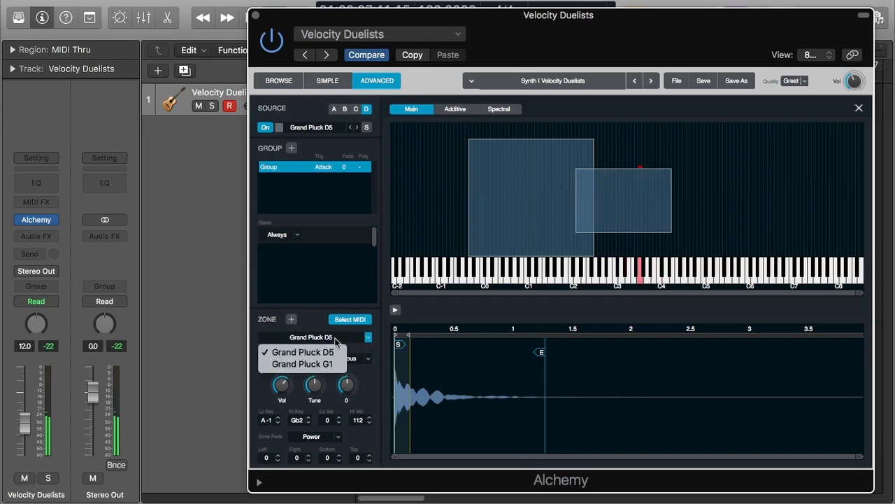
{"action": "left_click", "coordinate": [351, 422]}
{"action": "left_click", "coordinate": [339, 419]}
{"action": "left_click", "coordinate": [339, 418]}
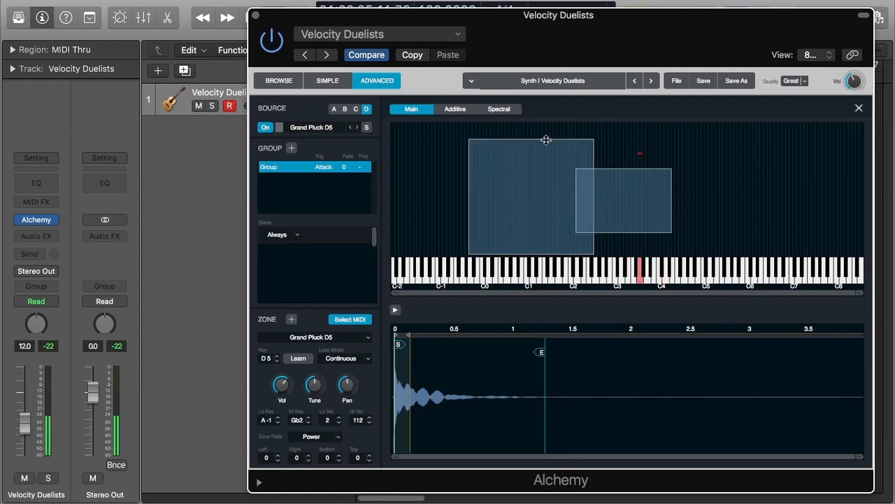
Step: Move the D5 zone to keys A0 through Gb3 with velocities 4 to 112, and the G1 zone to keys A2 through Bb4
{"action": "left_click_drag", "start_coordinate": [527, 181], "coordinate": [574, 179]}
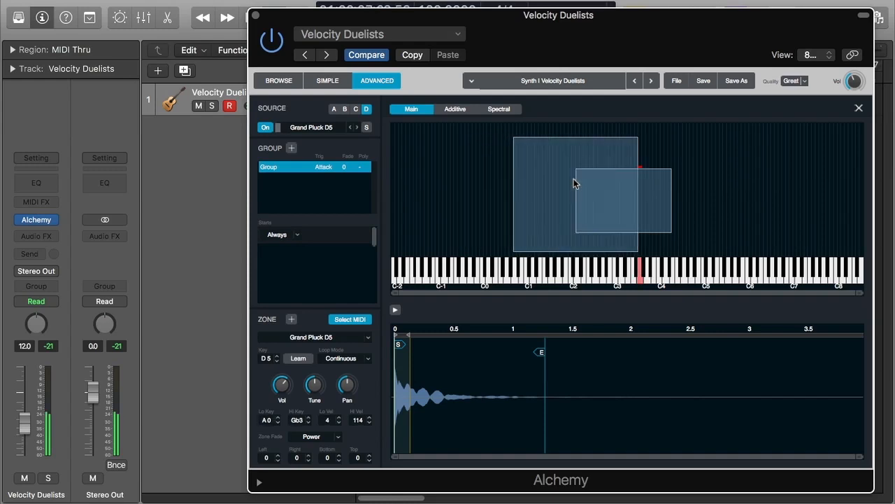
{"action": "left_click_drag", "start_coordinate": [652, 197], "coordinate": [685, 199]}
{"action": "left_click_drag", "start_coordinate": [608, 137], "coordinate": [608, 140]}
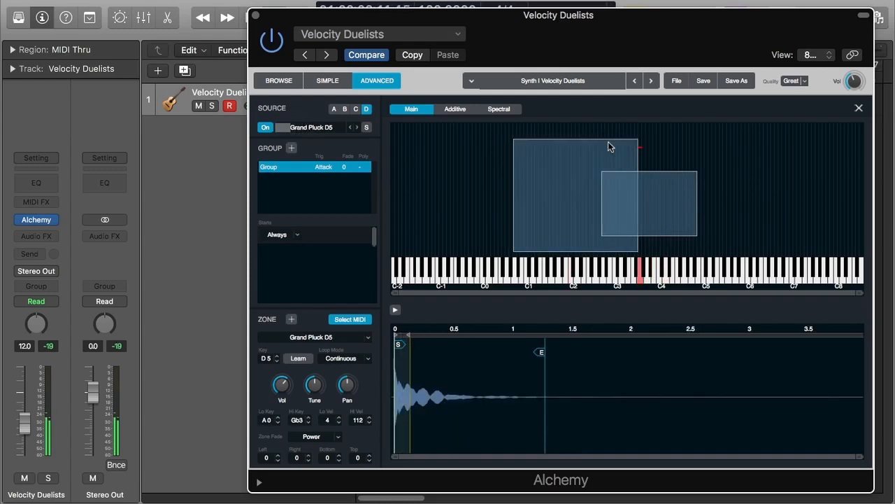
Step: Extend the Grand Pluck G1 zone's velocity range to 16 through 98 in the keyboard map
{"action": "left_click", "coordinate": [658, 173]}
{"action": "left_click_drag", "start_coordinate": [658, 173], "coordinate": [657, 153]}
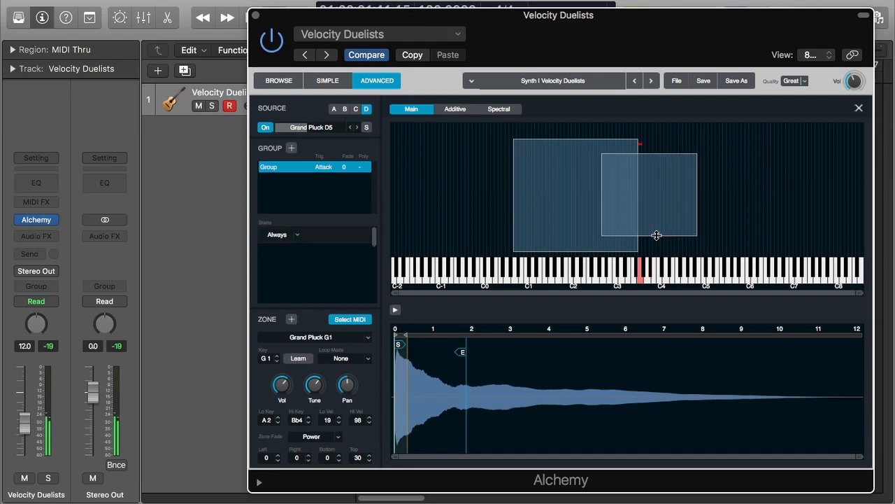
{"action": "left_click_drag", "start_coordinate": [657, 235], "coordinate": [656, 238]}
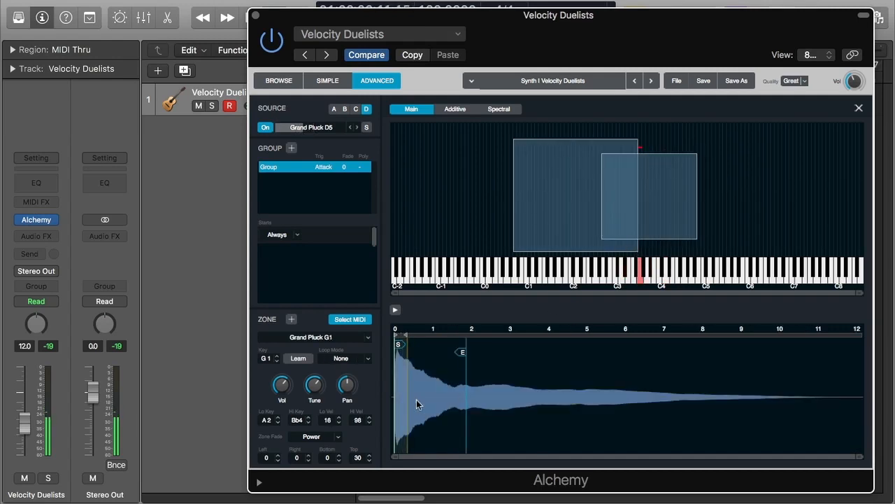